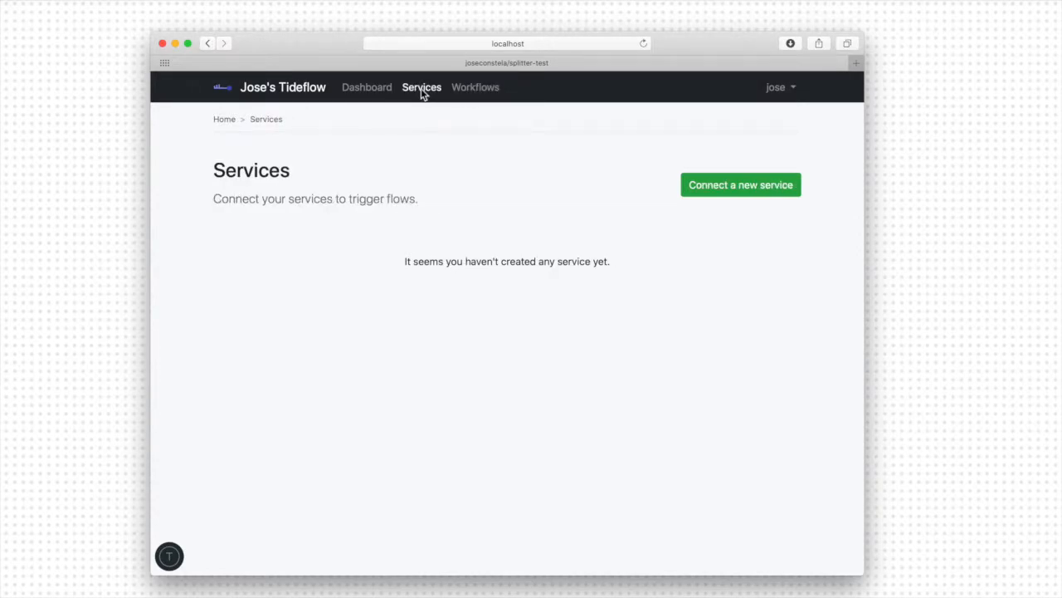
- Create a new Github CI server service titled "My CI integration" with the description "blah blah"
left_click(728, 195)
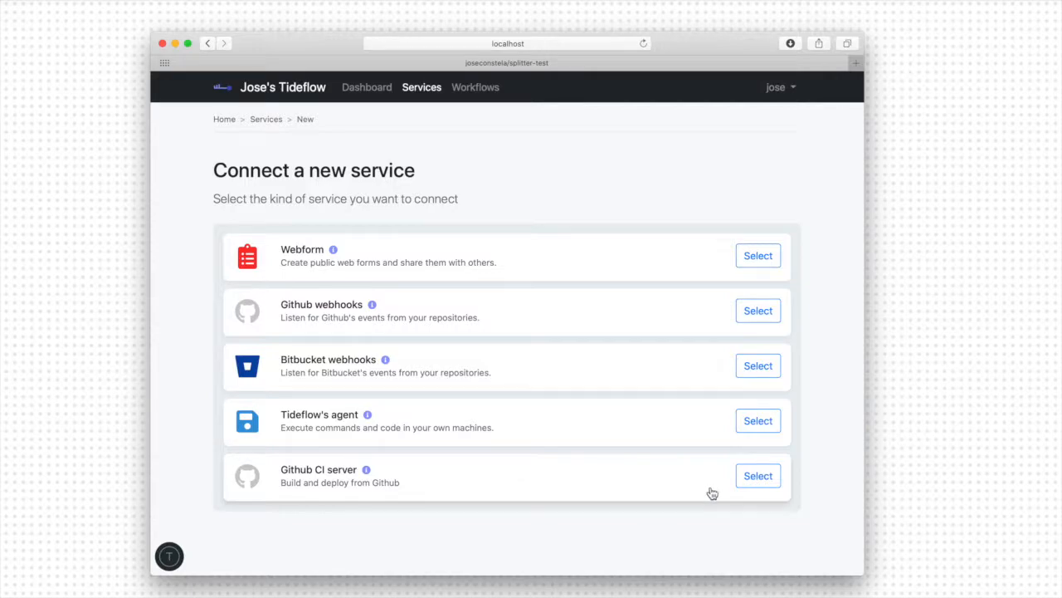
left_click(758, 477)
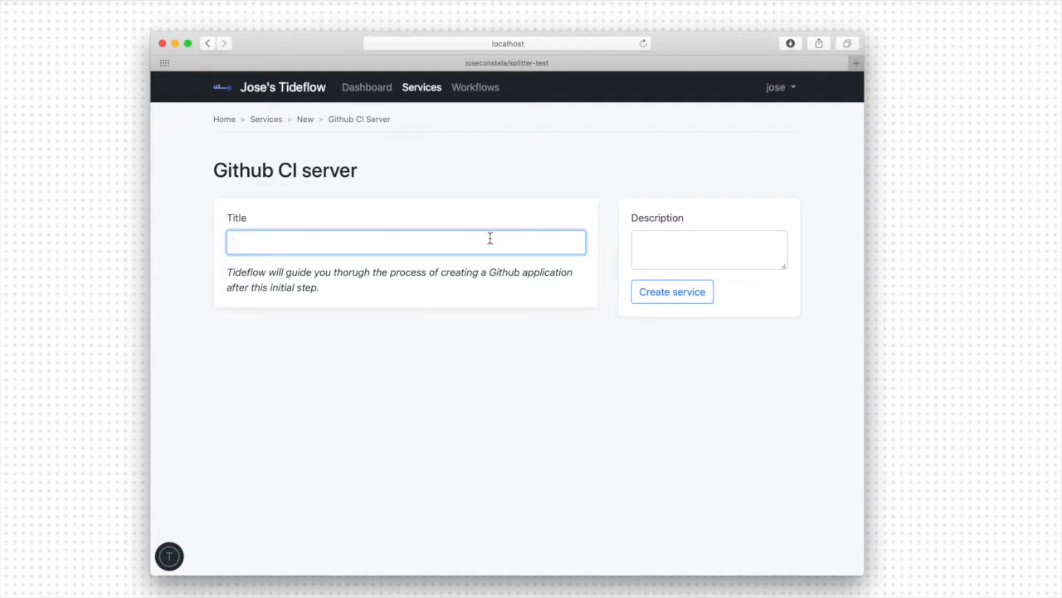
type("My CI integration")
key("Tab")
type("bla")
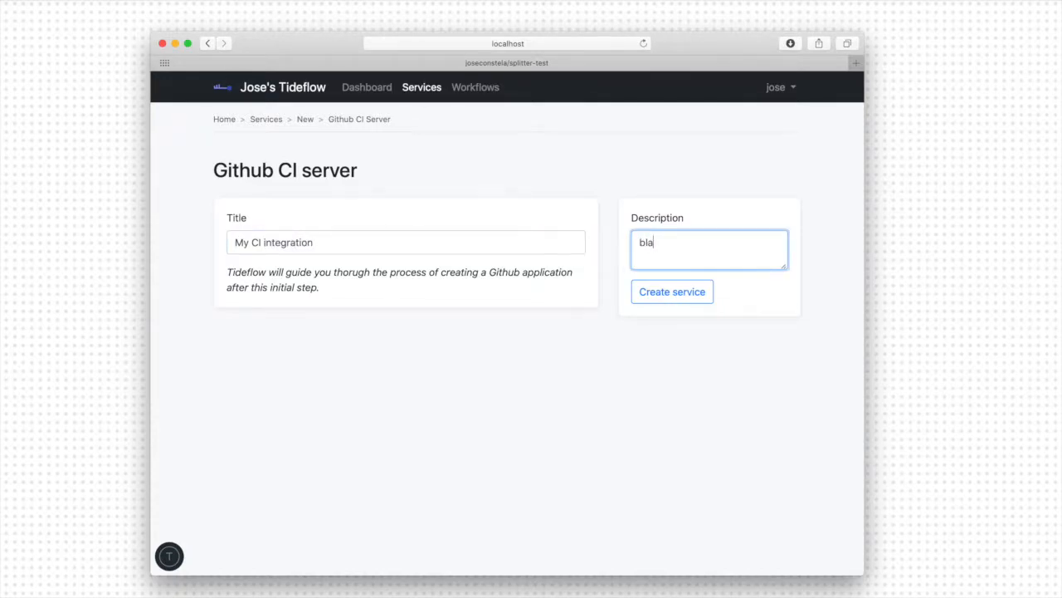
type("h blah")
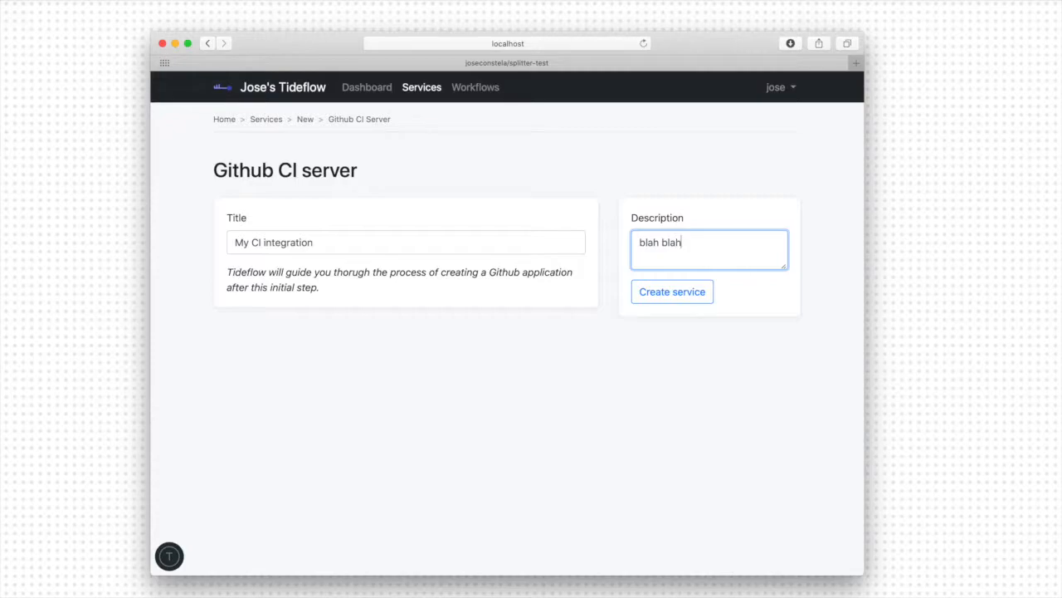
left_click(672, 292)
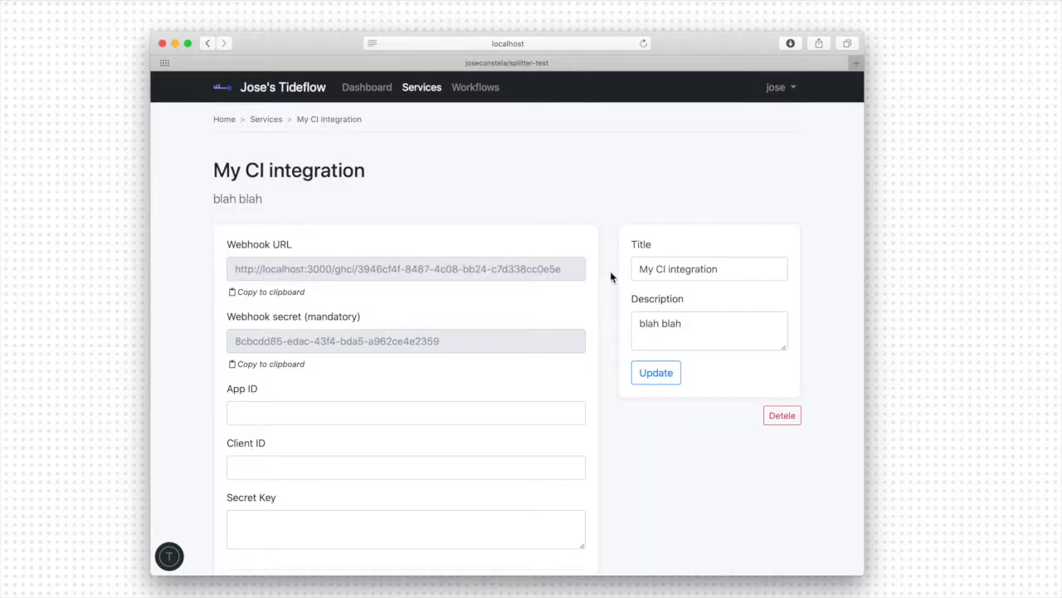
- Review the service's setup instructions and open the linked GitHub page for registering a new app
scroll(610, 270, "down", 3)
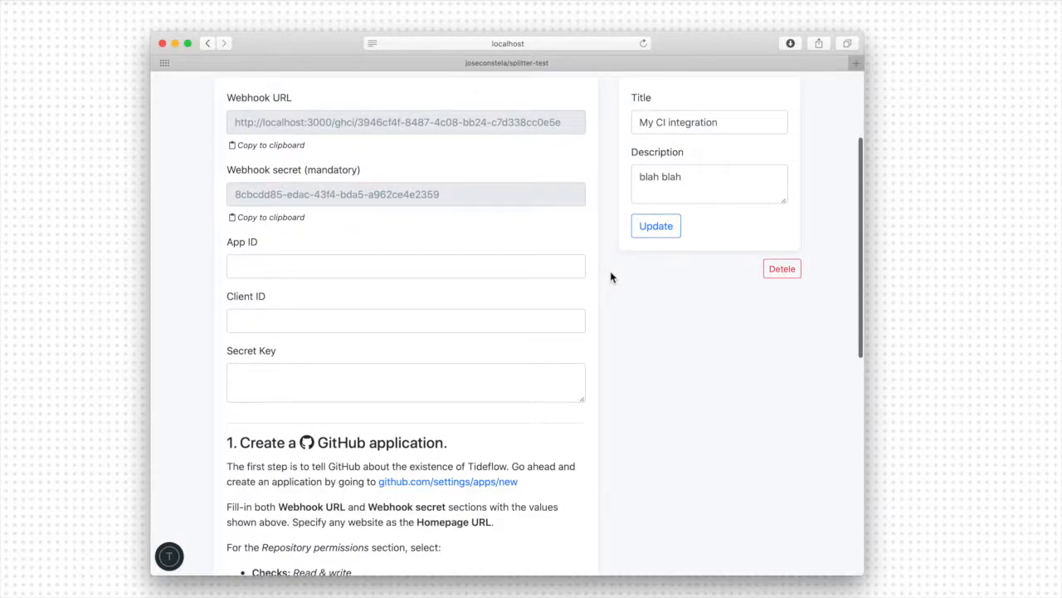
scroll(611, 276, "down", 3)
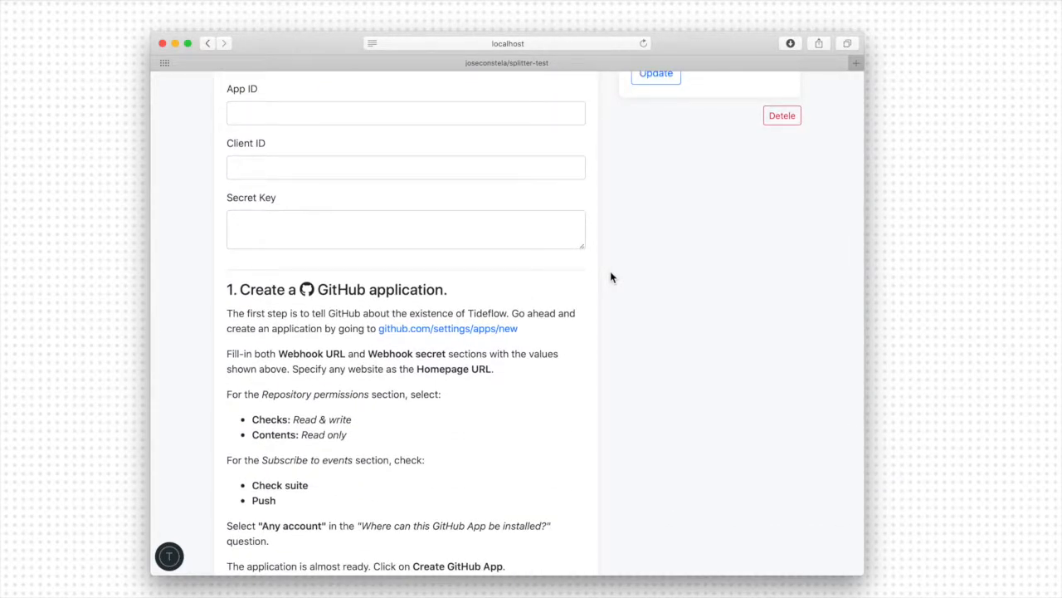
scroll(610, 277, "down", 5)
scroll(610, 276, "down", 3)
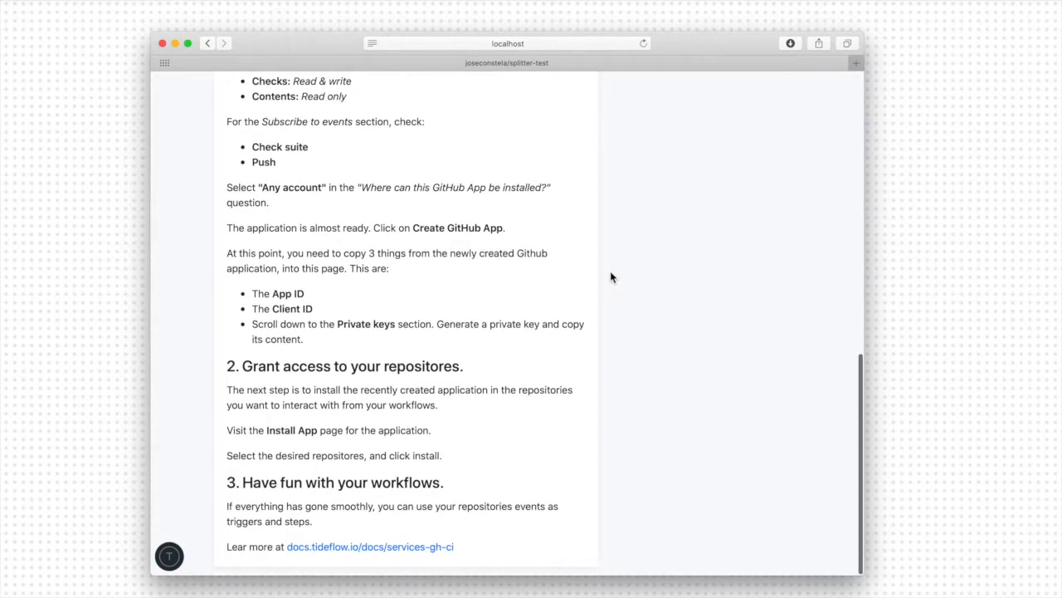
scroll(610, 276, "up", 5)
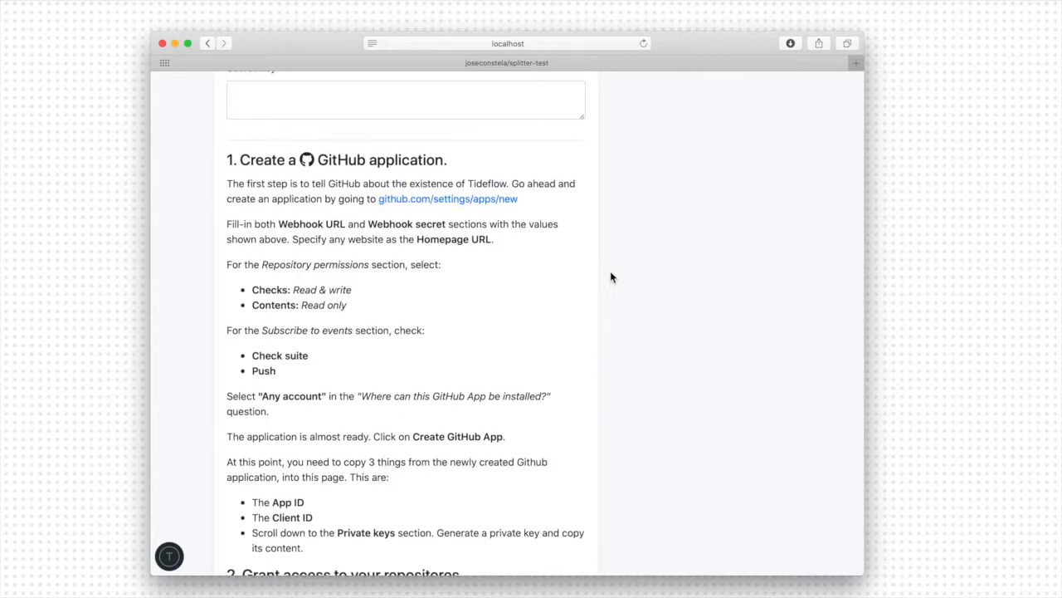
left_click(418, 206, "super")
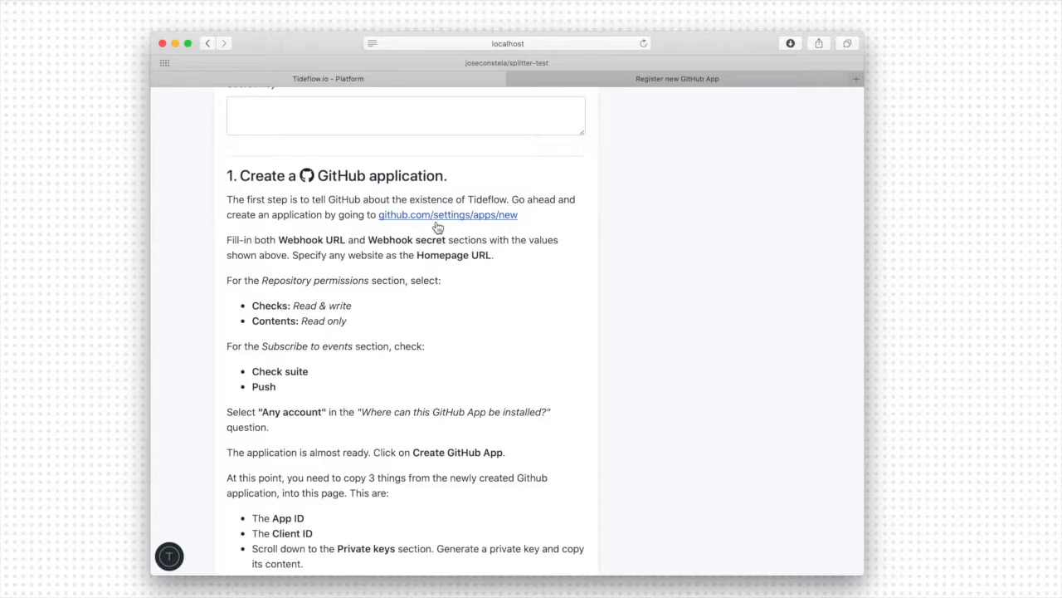
key("ctrl+Tab")
- Name the new GitHub App "Github CI Service for Tideflow"
left_click(435, 222)
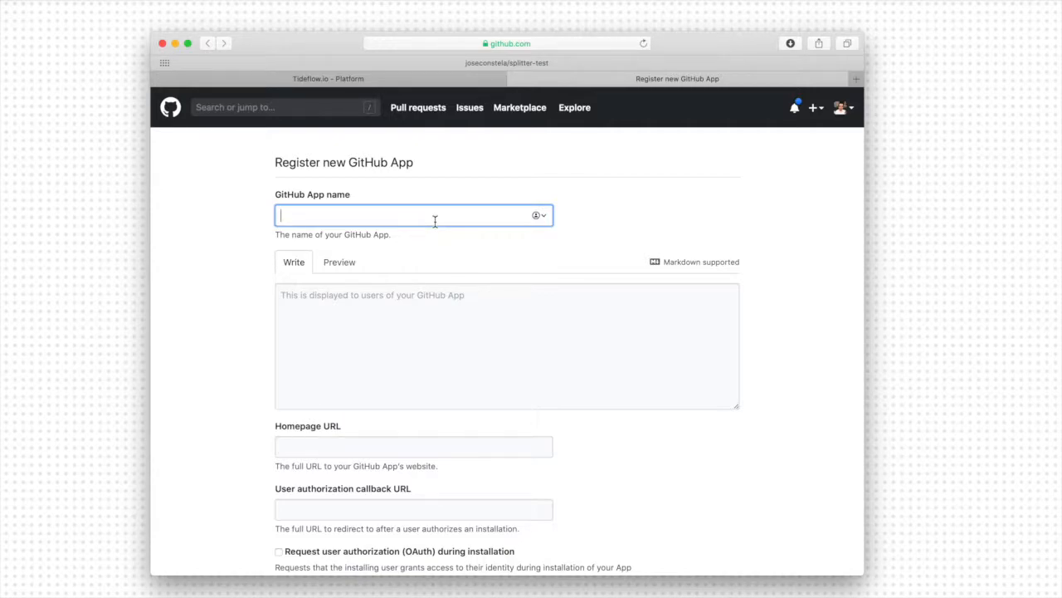
type("Splitter")
key("super+a")
type("Githu")
type("b CU ")
type(" Service for ")
type("Tideflow")
key("Tab")
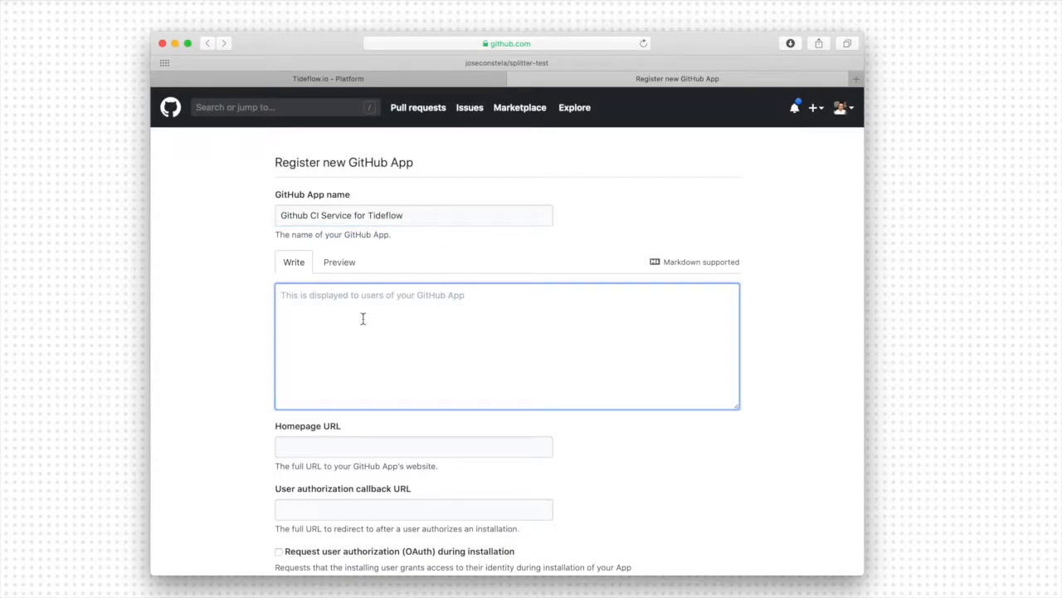
- Fill in the app's Homepage URL with the owner's personal website address
scroll(363, 320, "down", 5)
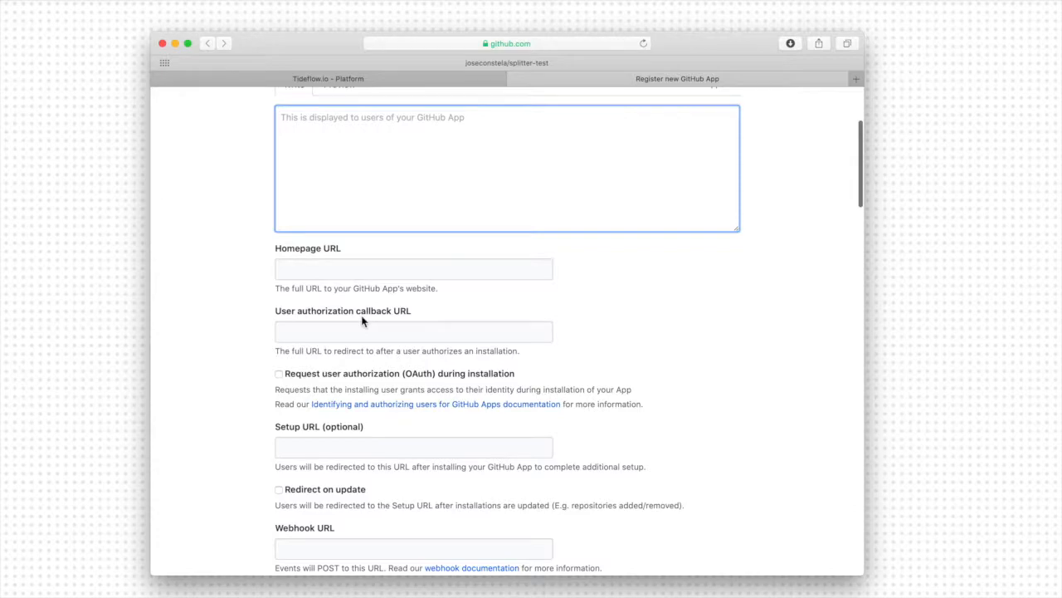
scroll(362, 307, "down", 1)
left_click(360, 232)
type("https:")
left_click(317, 254)
scroll(215, 299, "down", 1)
scroll(214, 299, "down", 3)
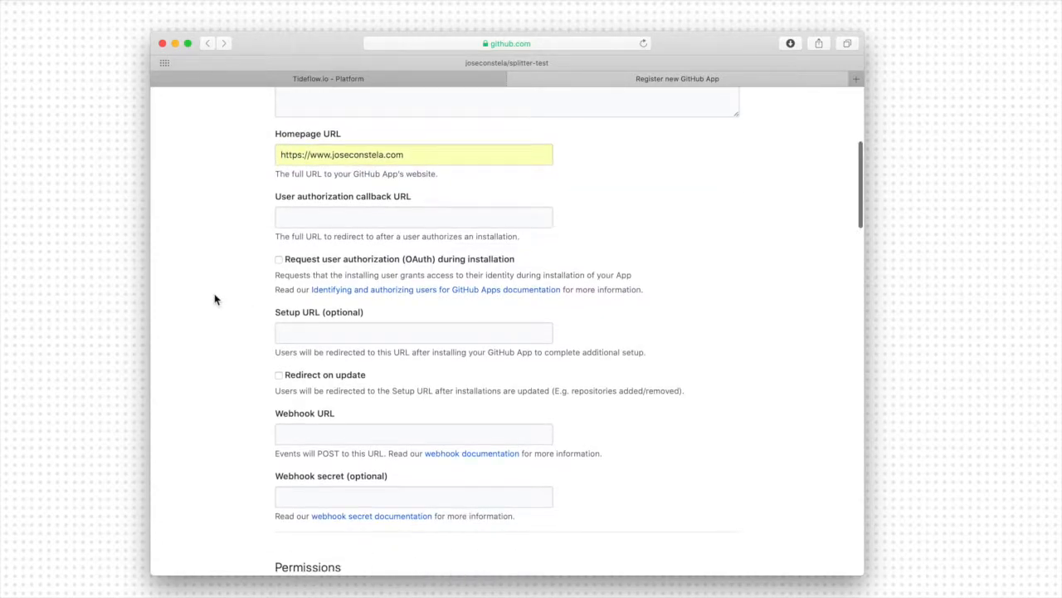
- Copy the Webhook URL from the Tideflow service and paste it into the GitHub App's Webhook URL field
left_click(456, 83)
scroll(246, 270, "up", 8)
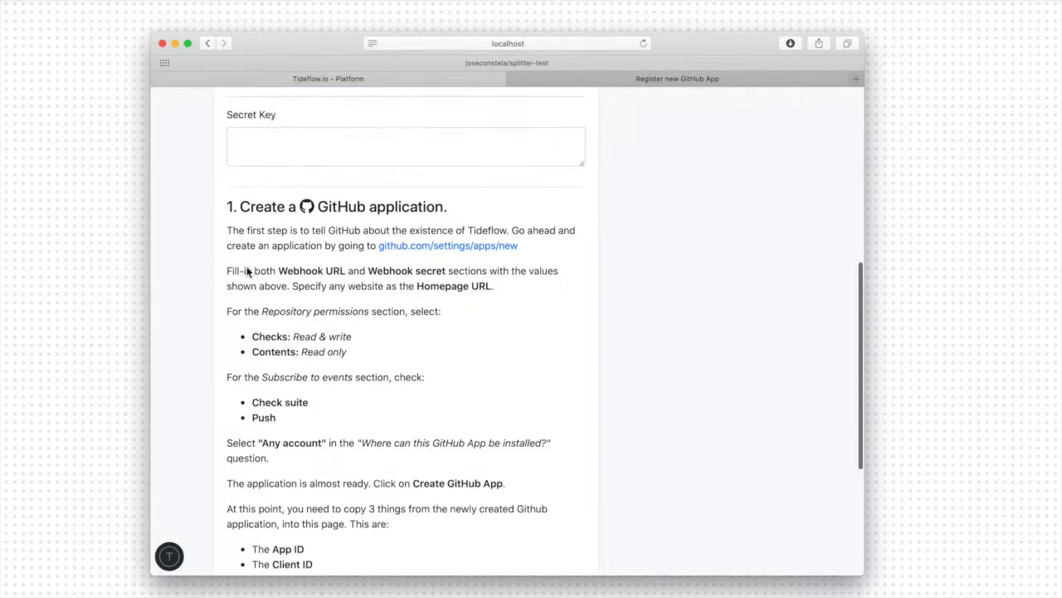
left_click(295, 175)
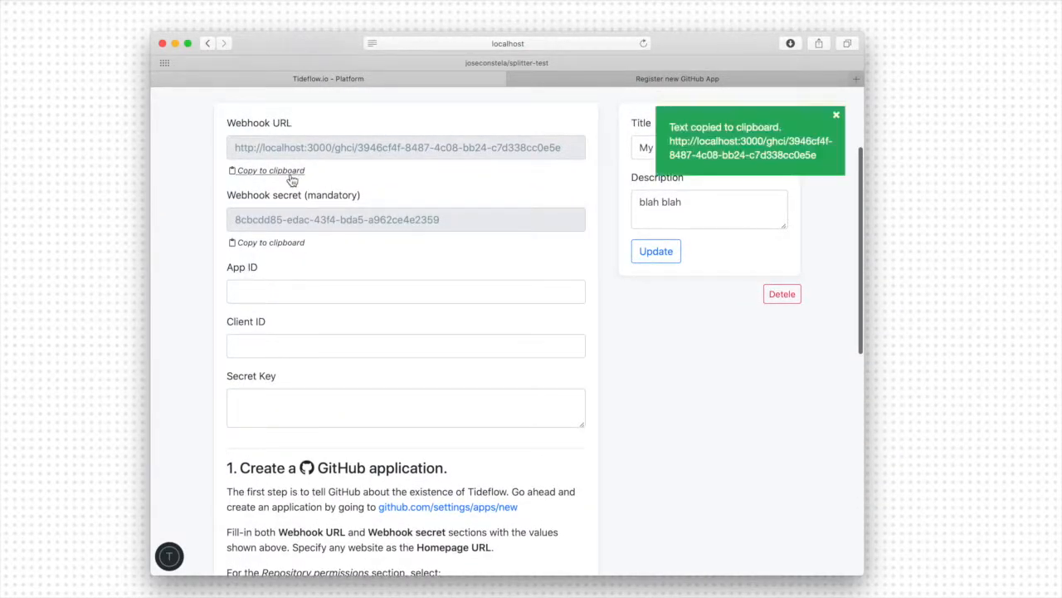
left_click(572, 78)
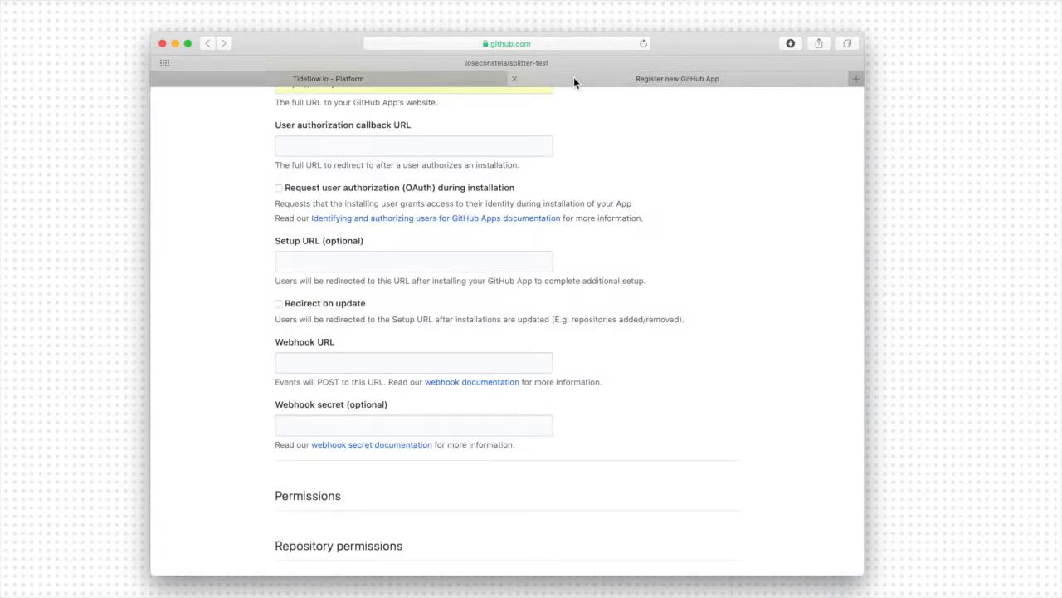
left_click(351, 367)
key("super+v")
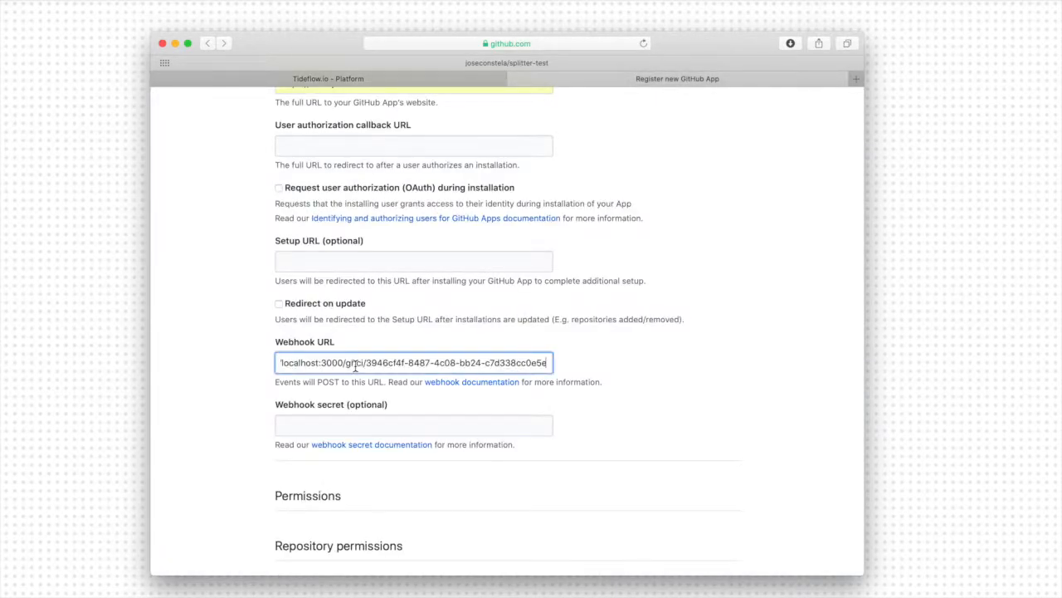
key("super+Tab")
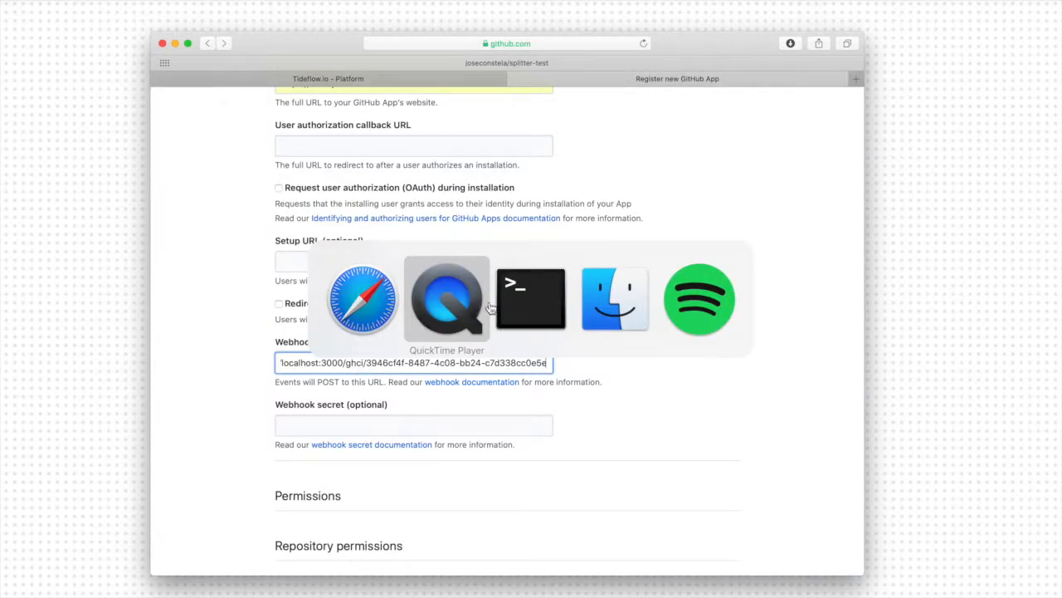
key("super+Tab")
left_click(373, 196)
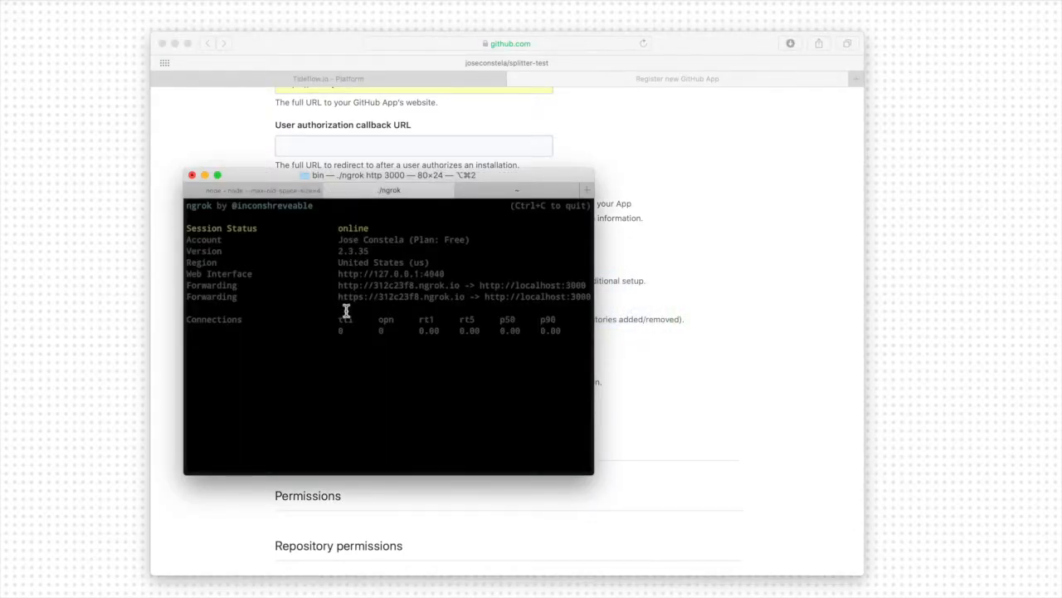
left_click_drag(338, 297, 459, 305)
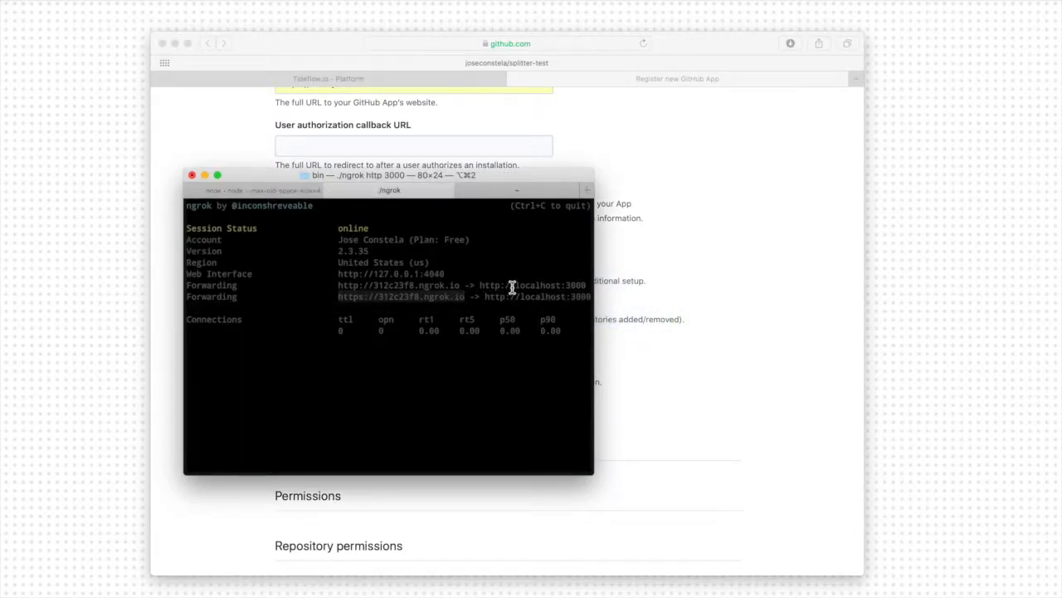
left_click(668, 164)
left_click_drag(342, 365, 221, 368)
key("super+v")
- Copy the webhook secret from the Tideflow service and paste it into the GitHub App's Webhook secret field
left_click(316, 425)
key("ctrl+shift+Tab")
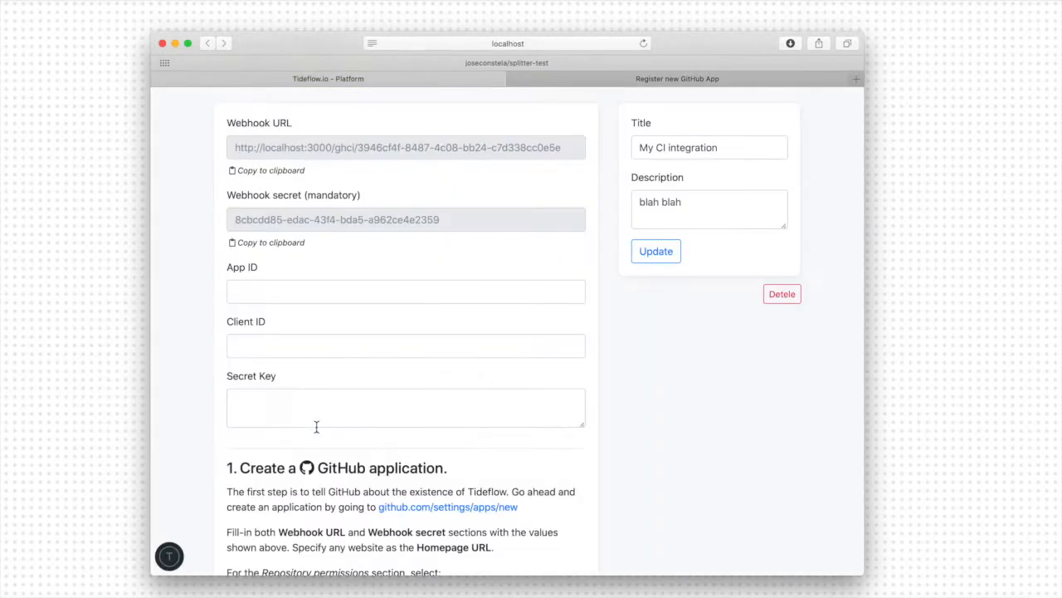
left_click(280, 245)
key("ctrl+Tab")
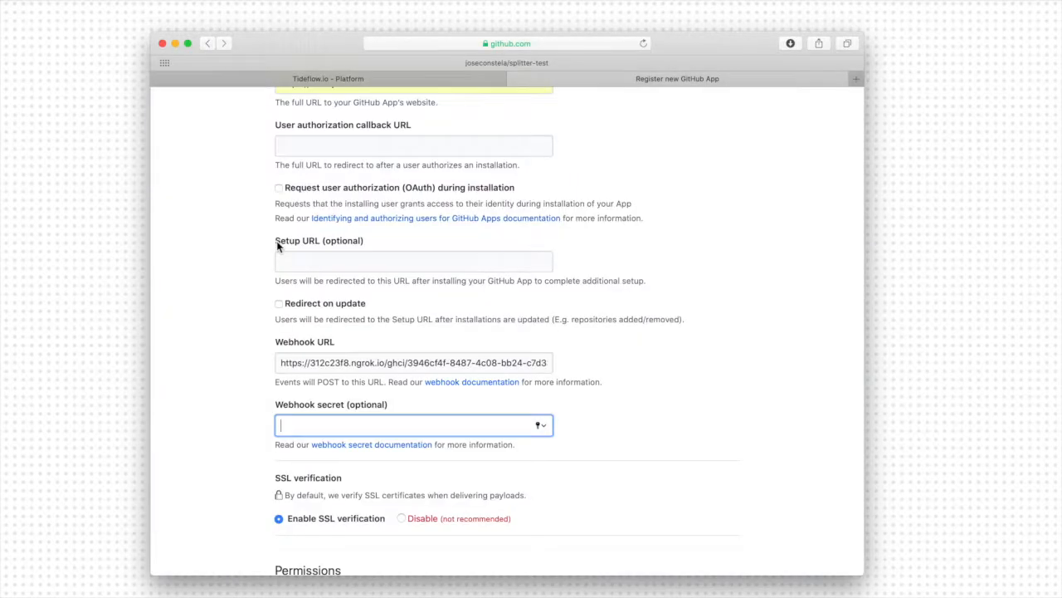
key("super+v")
scroll(212, 429, "down", 6)
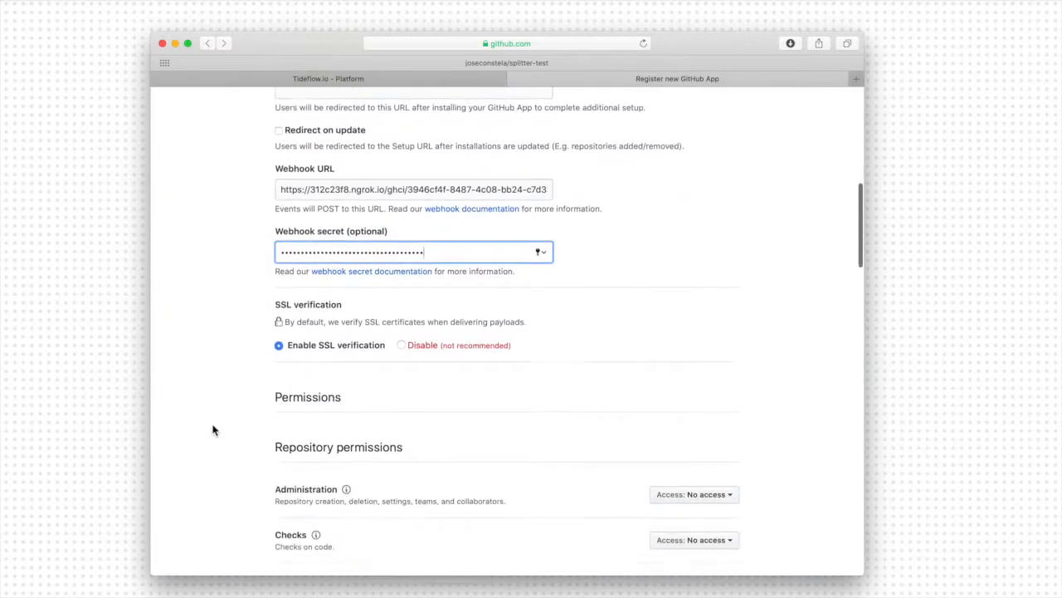
- Look up the required repository permissions in Tideflow's instructions and set the GitHub App's Checks access to Read & write
left_click(378, 83)
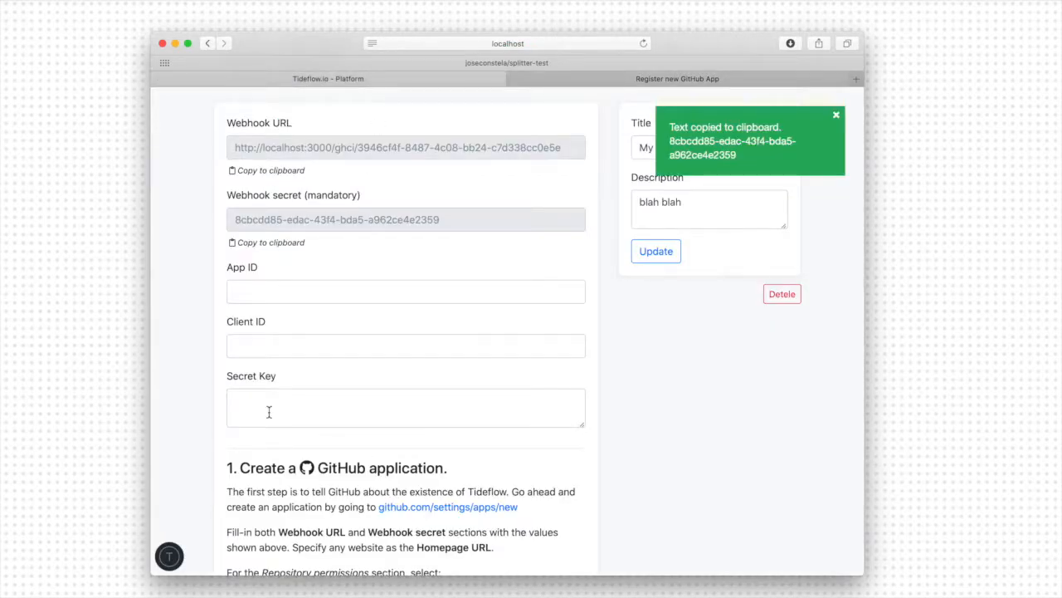
scroll(269, 410, "down", 5)
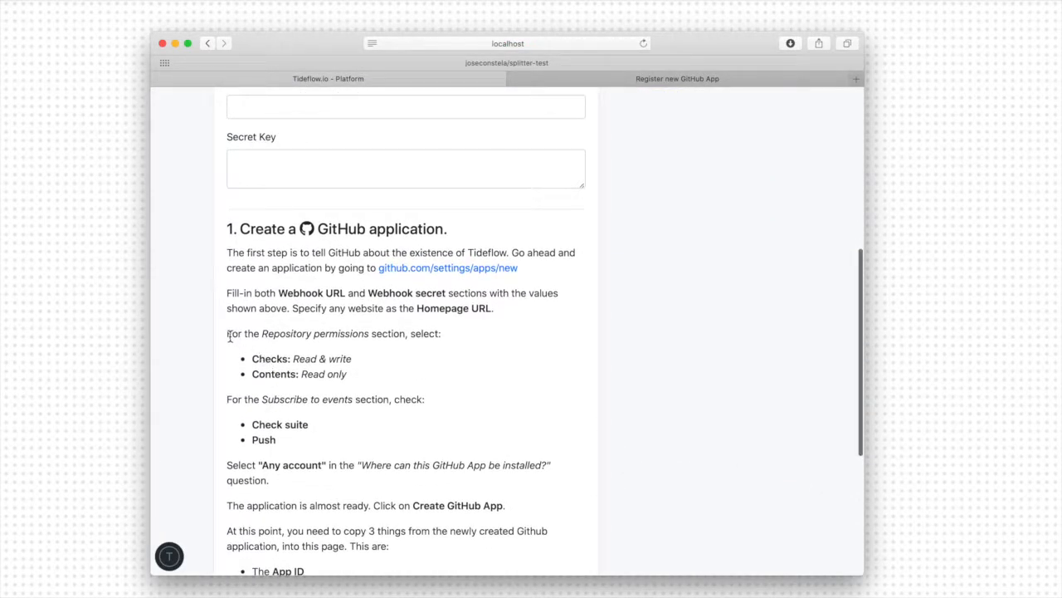
left_click_drag(261, 336, 369, 338)
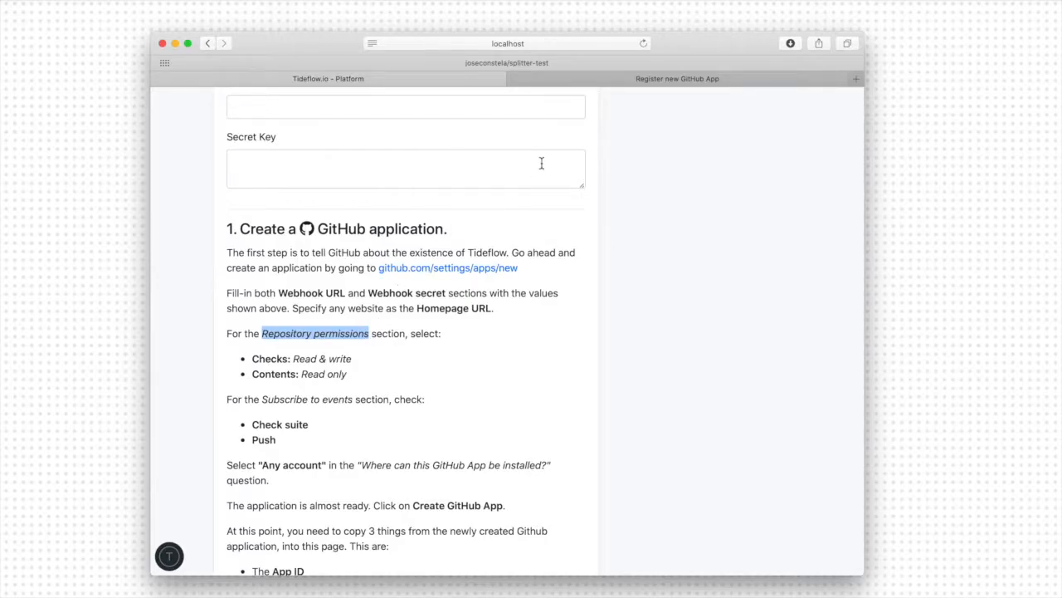
left_click(649, 79)
key("super+f")
key("super+v")
scroll(574, 296, "down", 3)
left_click(694, 203)
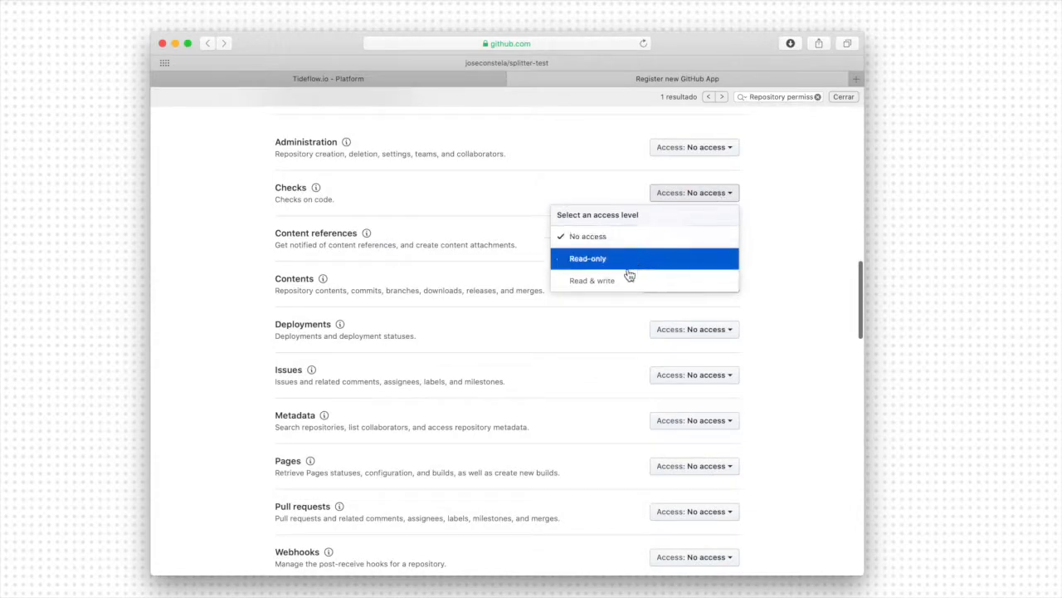
left_click(614, 281)
- Set the Contents repository permission to Read-only
scroll(614, 286, "down", 2)
scroll(617, 286, "down", 1)
left_click(694, 182)
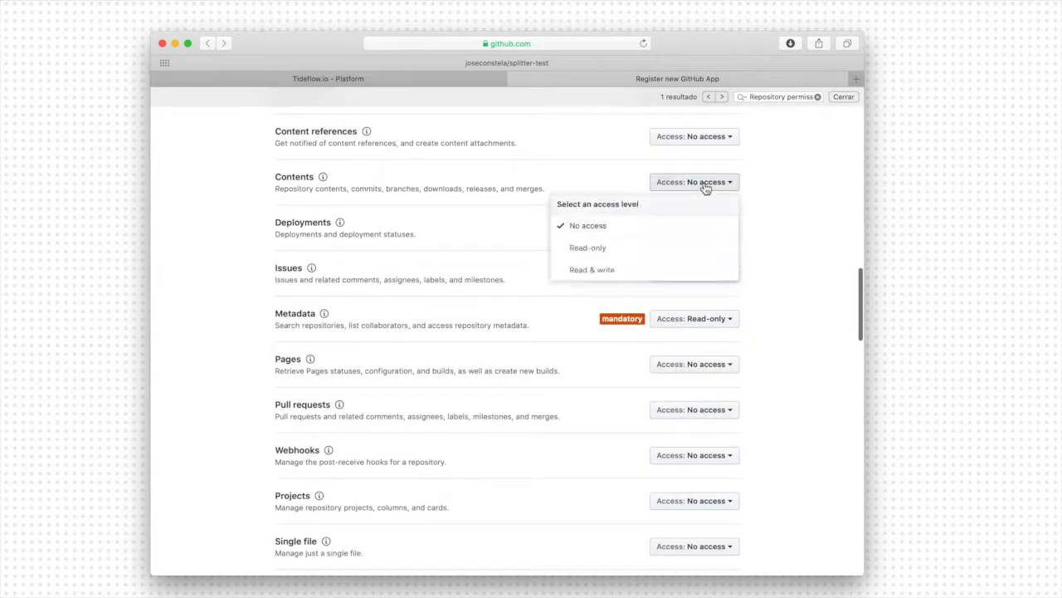
left_click(610, 253)
- Check the required events in Tideflow's instructions and subscribe the GitHub App to the Check run and Push events
key("ctrl+shift+Tab")
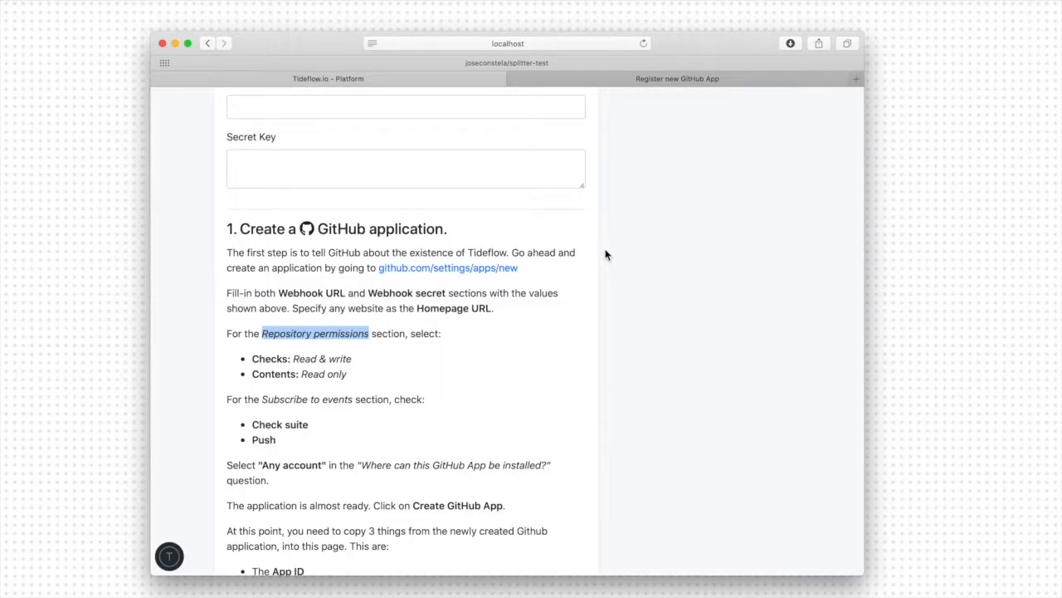
key("ctrl+Tab")
scroll(431, 377, "down", 15)
scroll(431, 380, "down", 10)
scroll(432, 381, "down", 3)
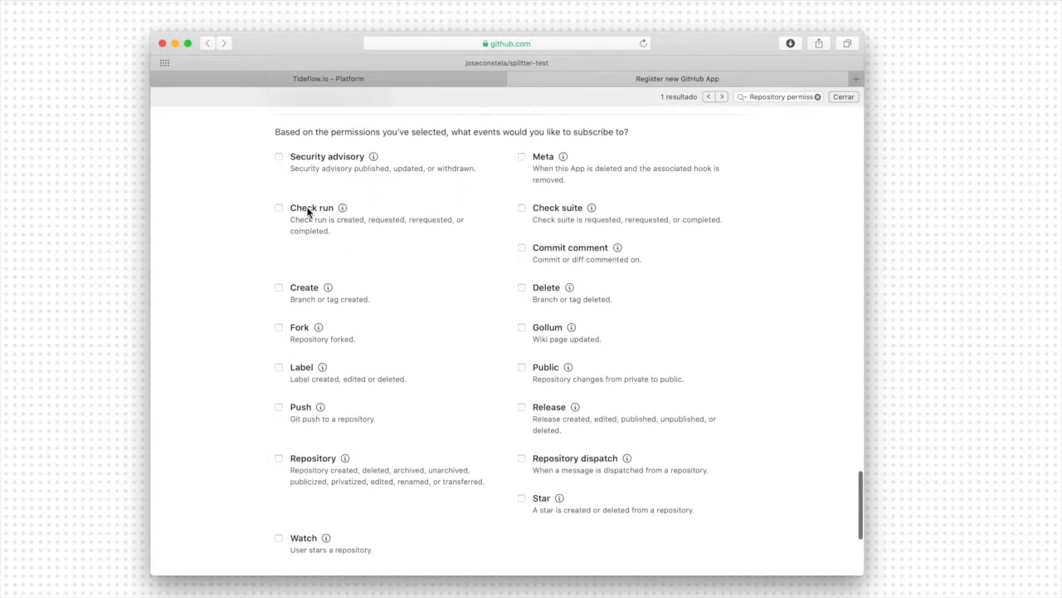
left_click(303, 408)
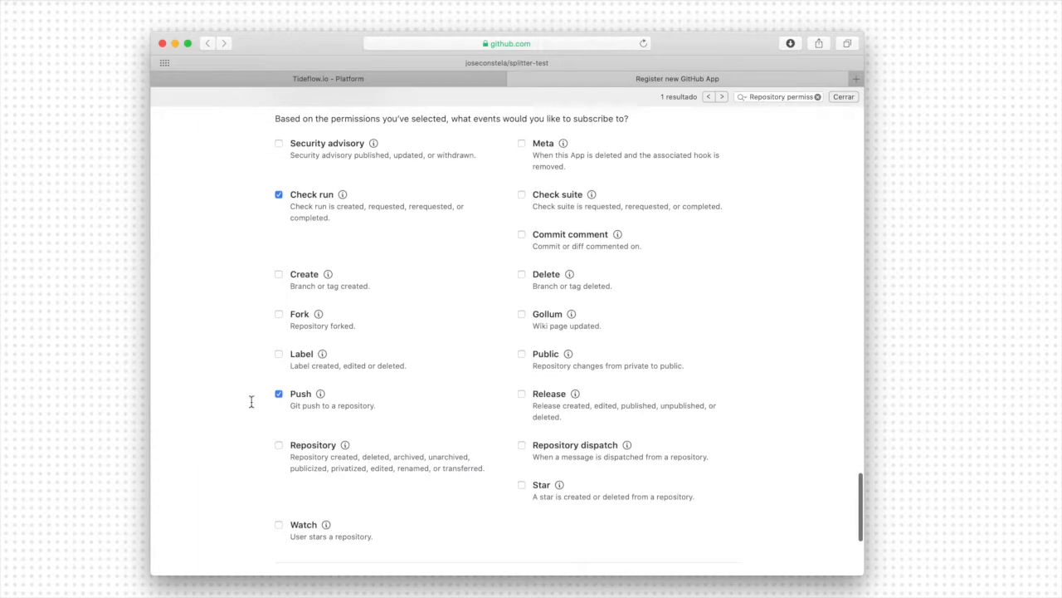
- Check the installation setting in Tideflow's instructions and allow the GitHub App to be installed on Any account
key("ctrl+shift+Tab")
scroll(251, 402, "down", 5)
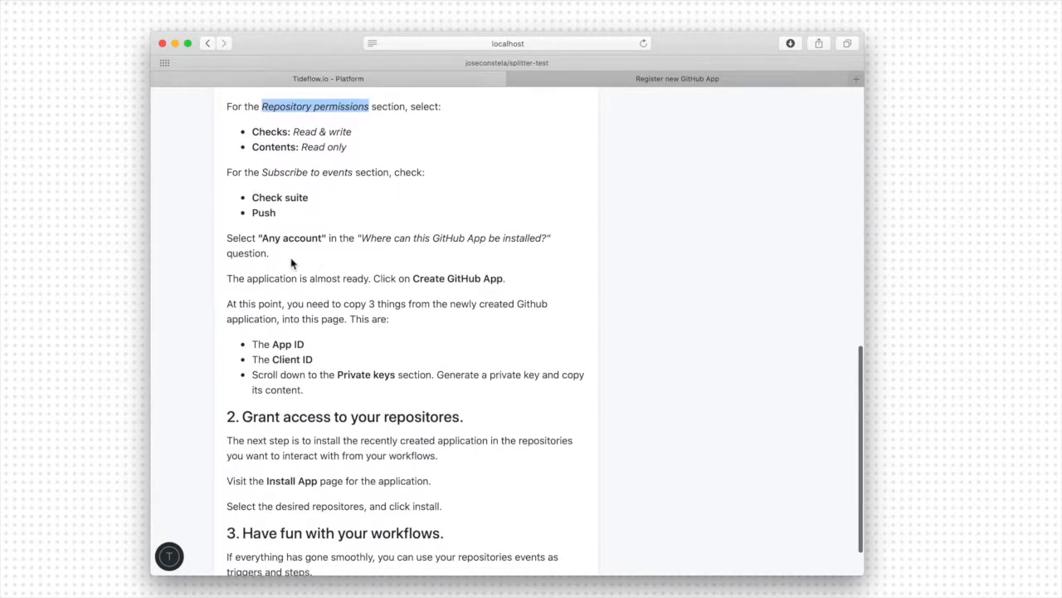
key("ctrl+Tab")
scroll(341, 259, "down", 4)
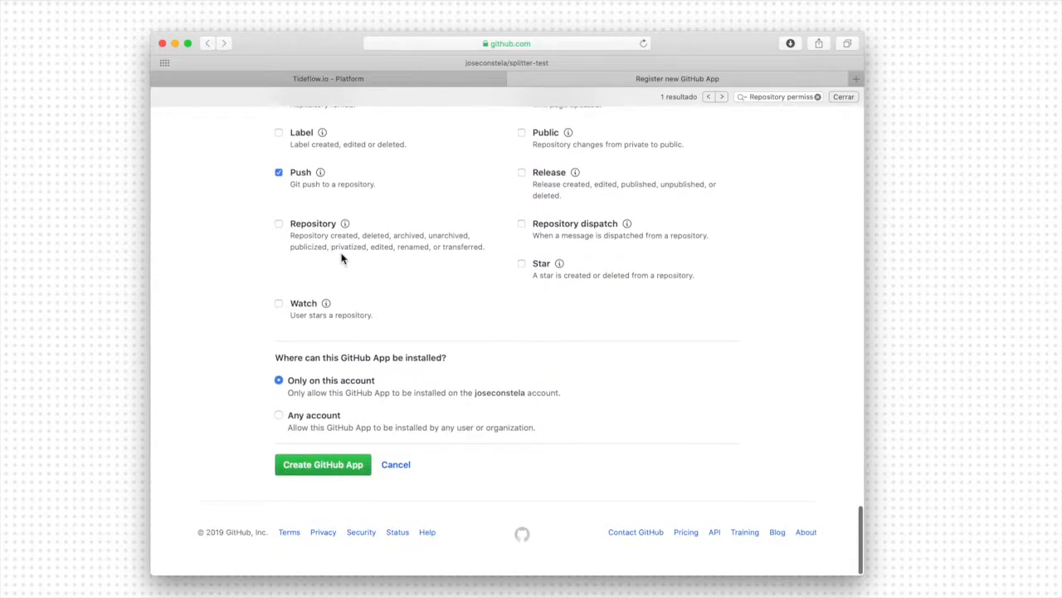
left_click(279, 419)
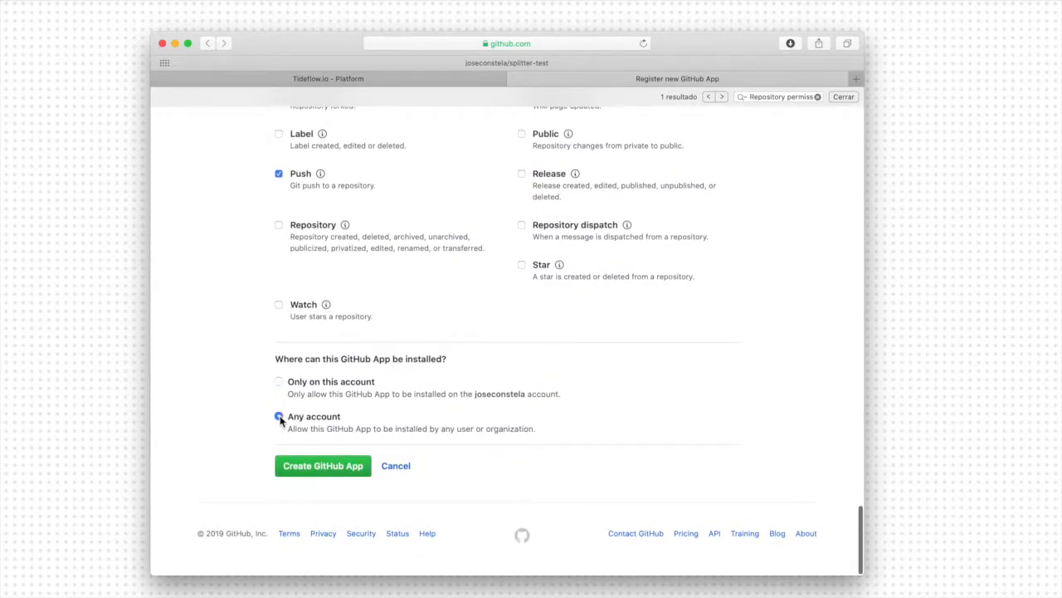
- Change the GitHub App's name to "CI Service for Tideflow" and create the app
left_click(352, 466)
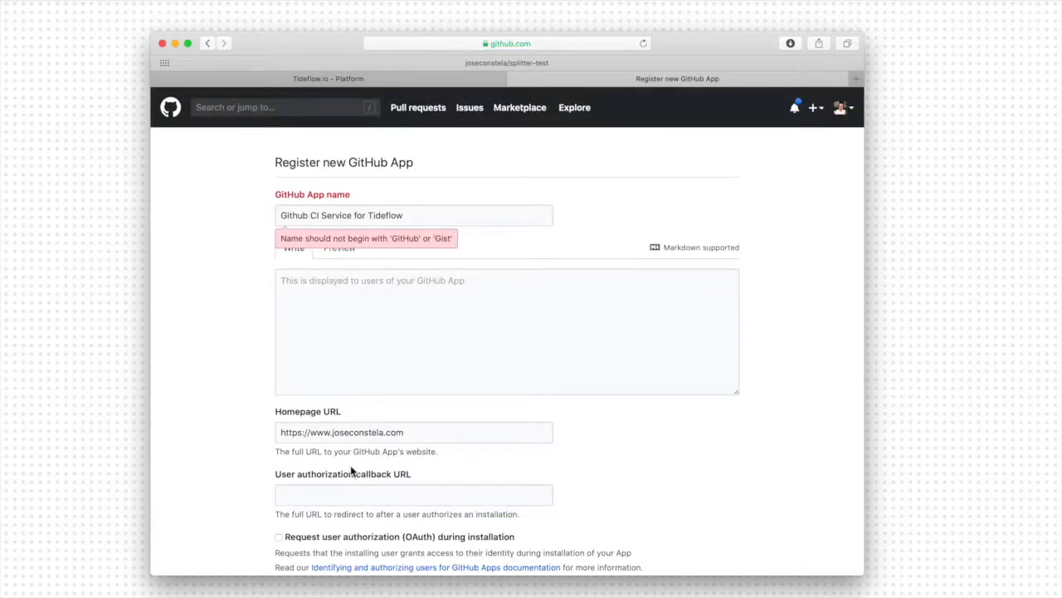
left_click(422, 215)
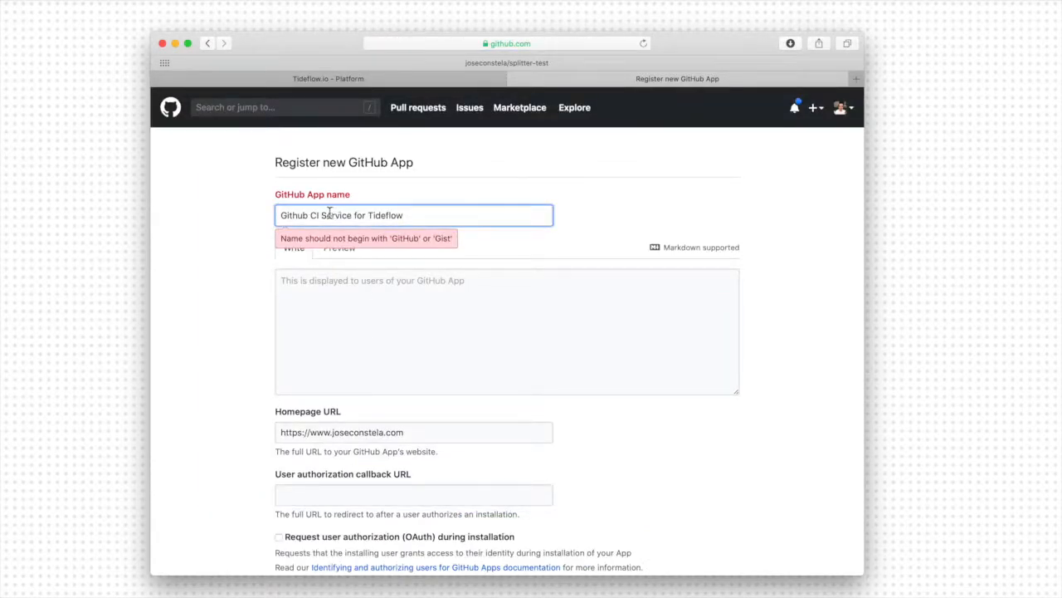
left_click_drag(312, 215, 274, 216)
key("BackSpace")
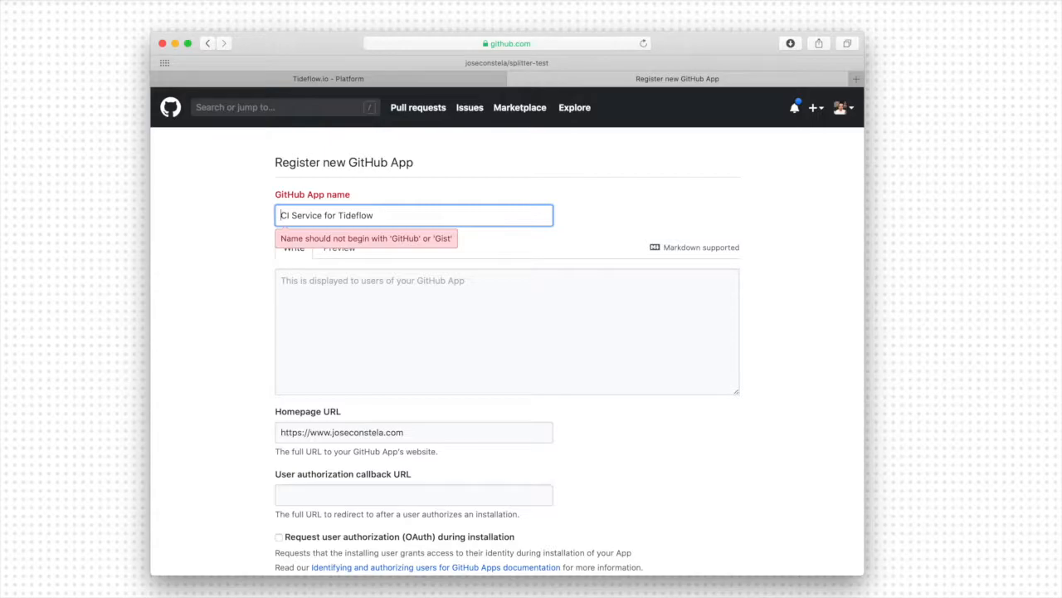
left_click(254, 339)
scroll(254, 339, "down", 15)
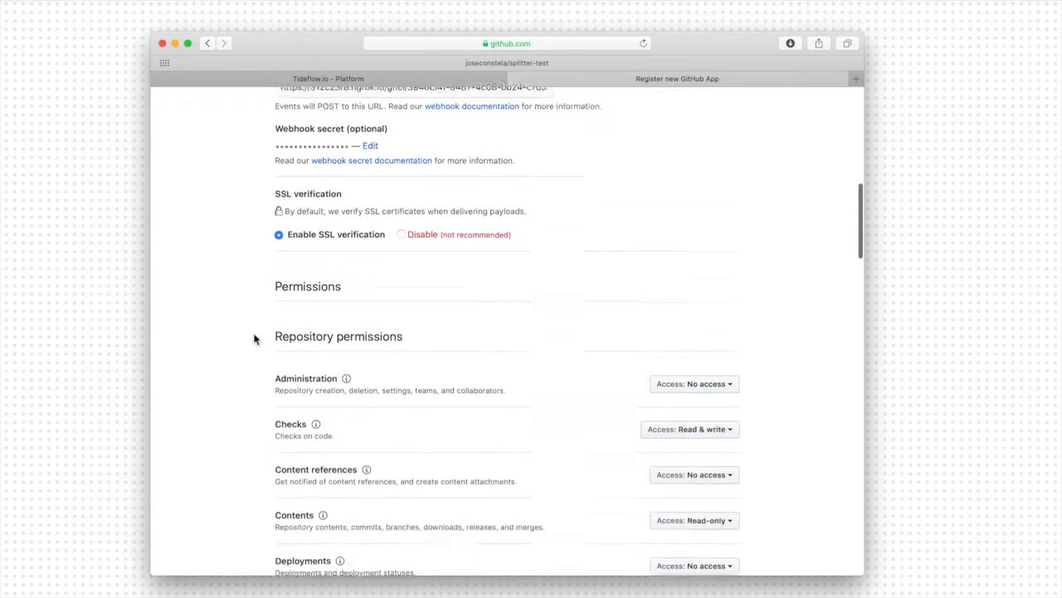
scroll(254, 339, "down", 20)
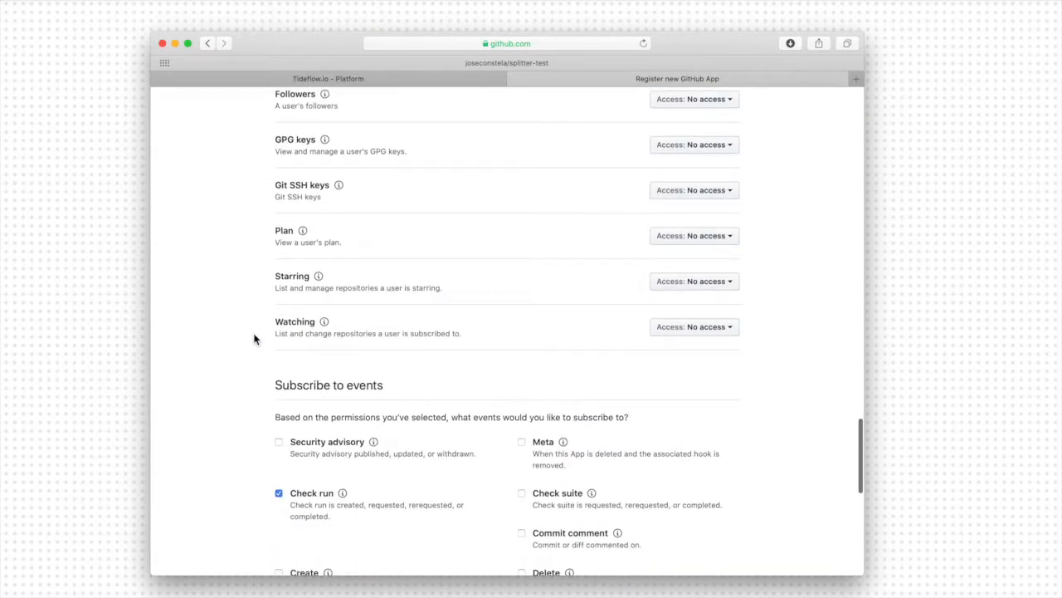
left_click(319, 461)
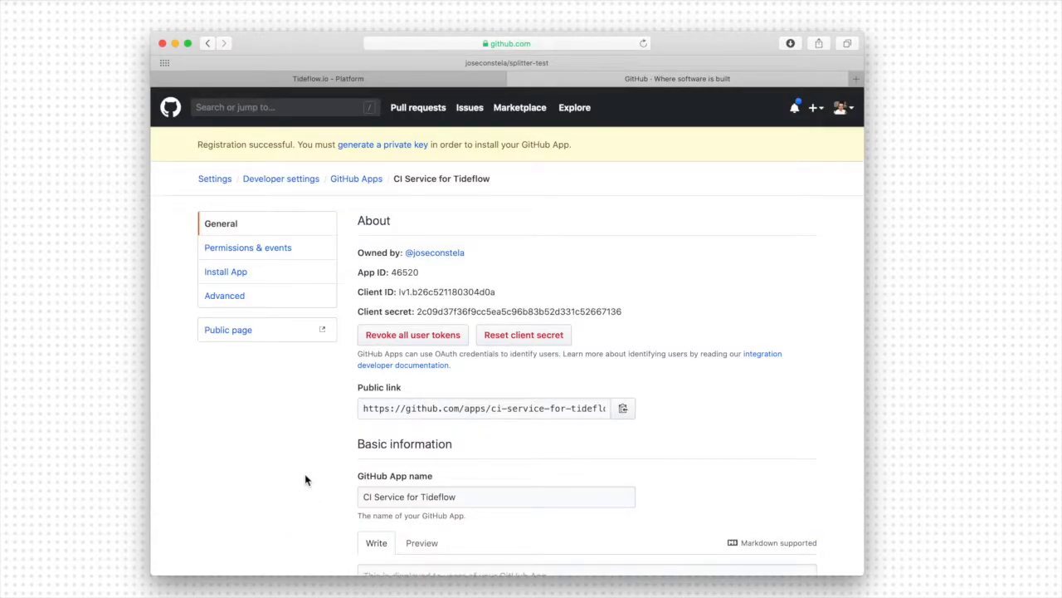
- Check which values Tideflow's instructions require and copy the new GitHub App's App ID into the service's App ID field
key("ctrl+shift+Tab")
scroll(270, 412, "down", 3)
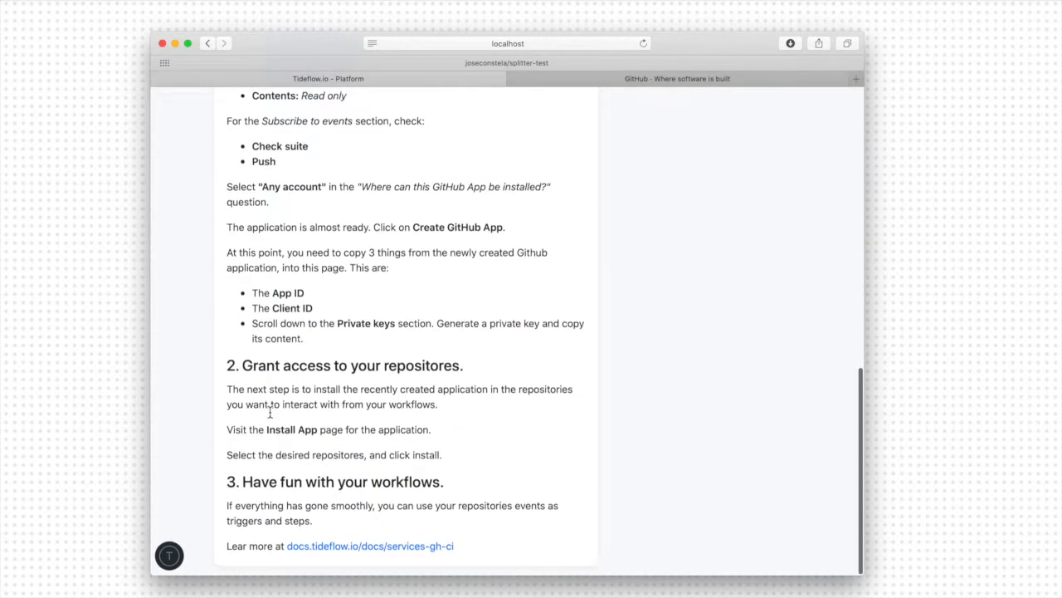
left_click_drag(274, 296, 313, 293)
key("ctrl+Tab")
double_click(399, 273)
key("ctrl+Tab")
scroll(377, 277, "up", 10)
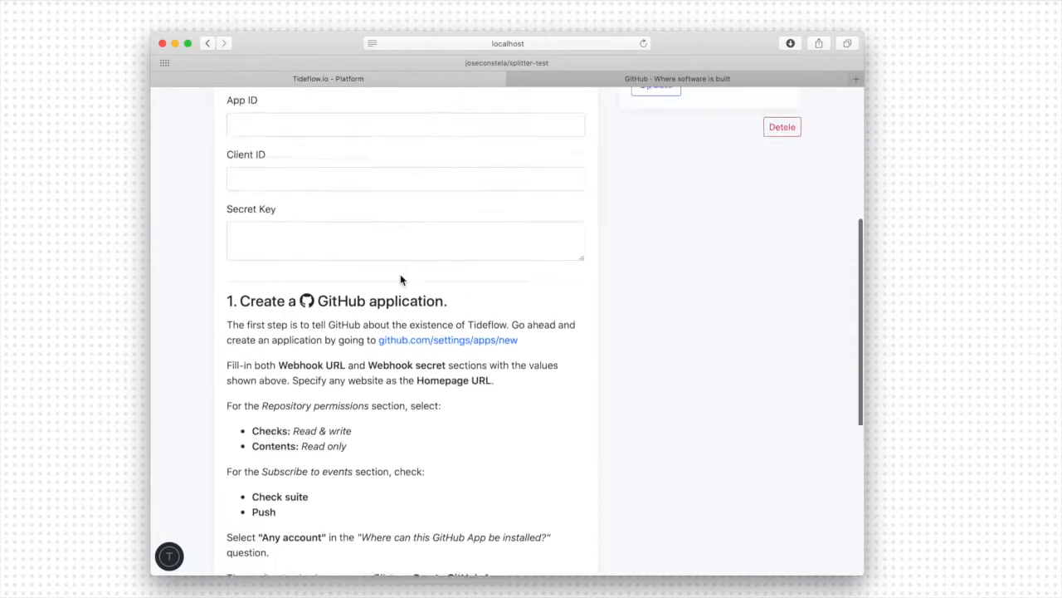
left_click(312, 259)
type("46520")
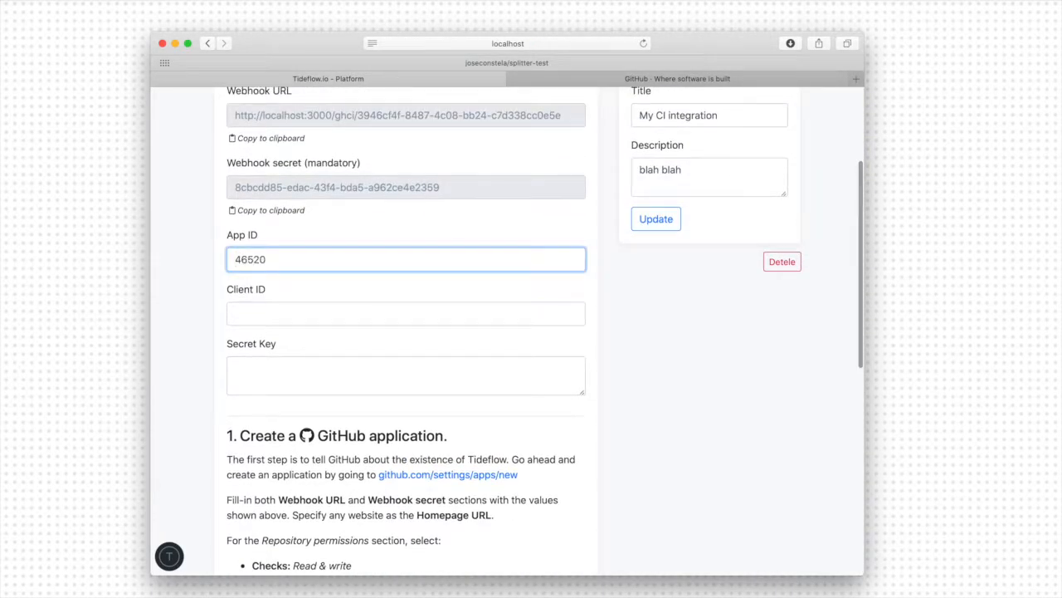
- Copy the GitHub App's Client ID into the Client ID field of the Tideflow service
key("Tab")
key("ctrl+Tab")
left_click_drag(398, 293, 507, 294)
left_click_drag(397, 292, 501, 291)
key("super+c")
key("ctrl+Tab")
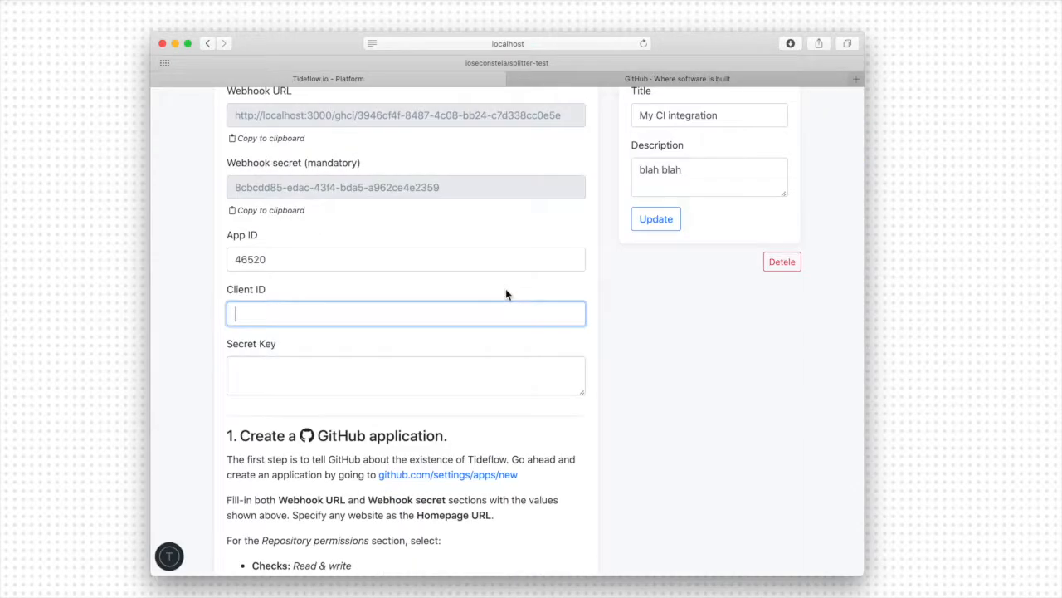
key("super+v")
key("Tab")
key("Tab")
- Place the cursor in Tideflow's Secret Key field and generate a private key for the GitHub App
left_click(390, 373)
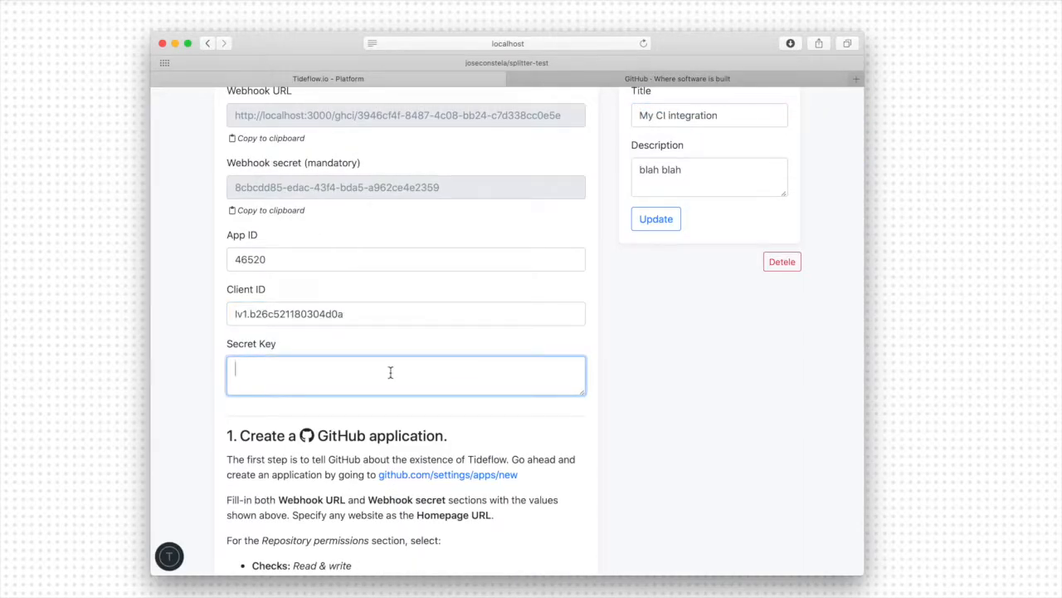
key("ctrl+Tab")
scroll(344, 354, "down", 6)
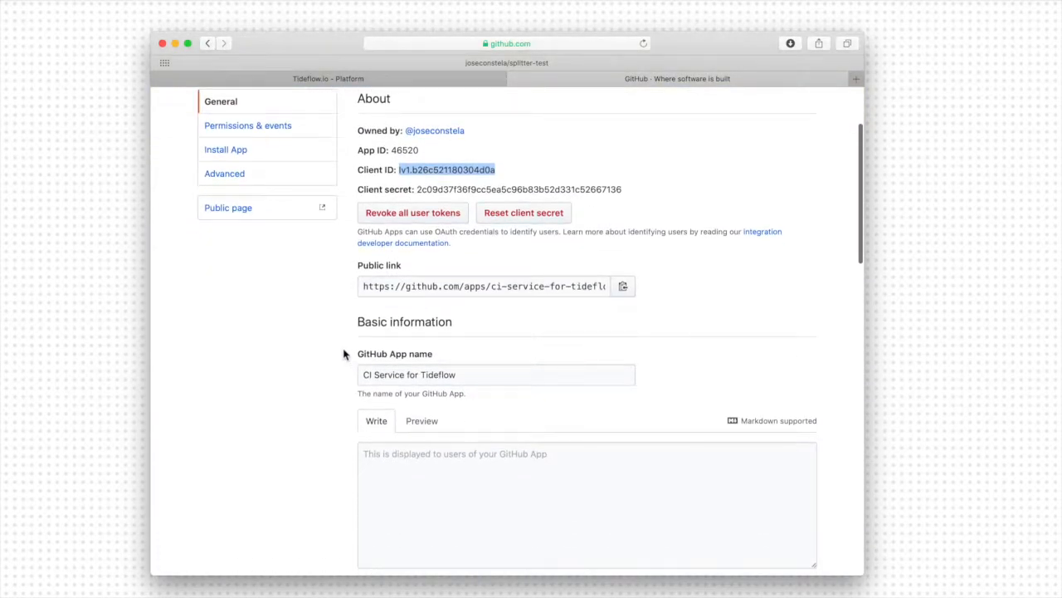
scroll(344, 354, "down", 15)
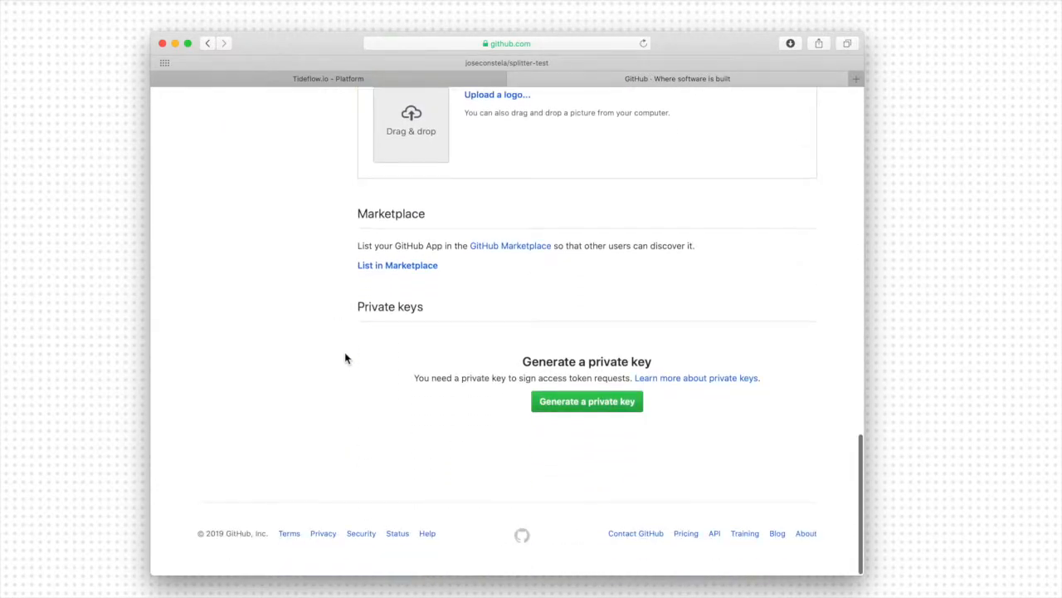
left_click(571, 407)
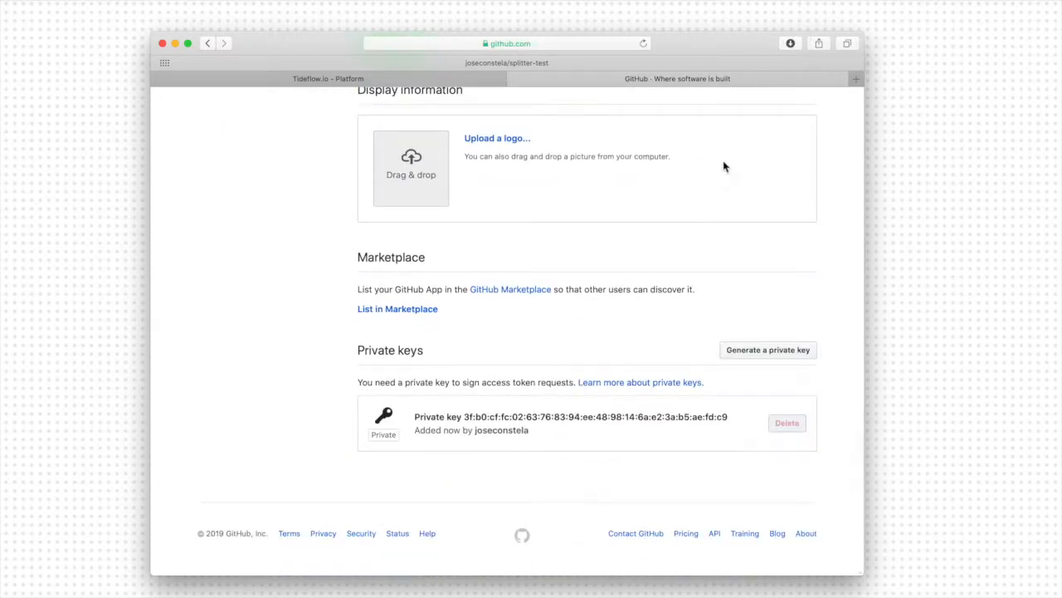
- Open the downloaded ci-service-for-tideflow.2019-11-12.private-key.pem file in the code editor and copy its entire content
left_click(789, 43)
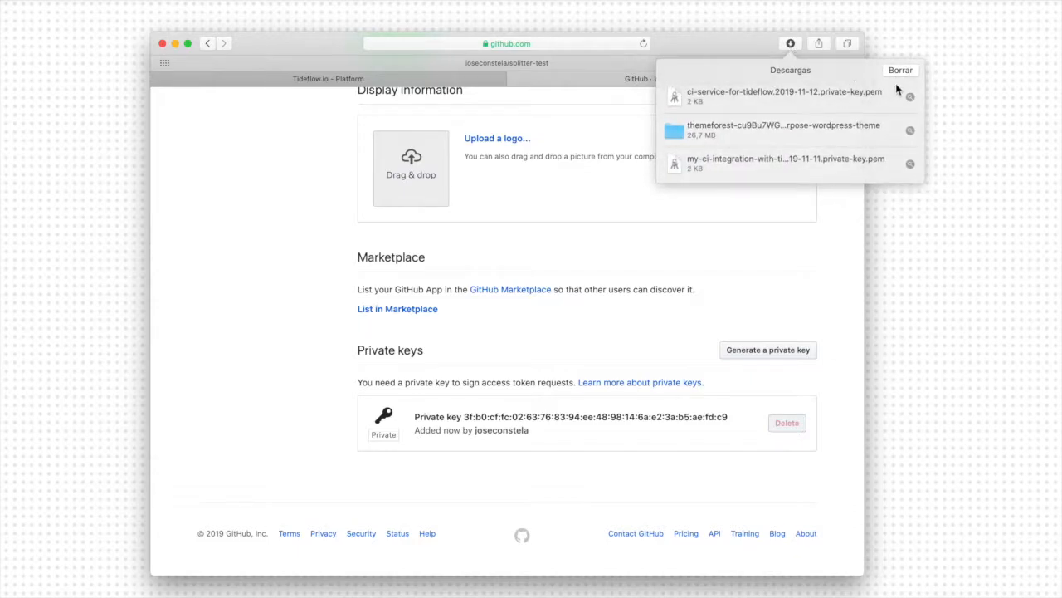
left_click(911, 98)
left_click(362, 299)
left_click(352, 274)
left_click_drag(352, 274, 20, 273)
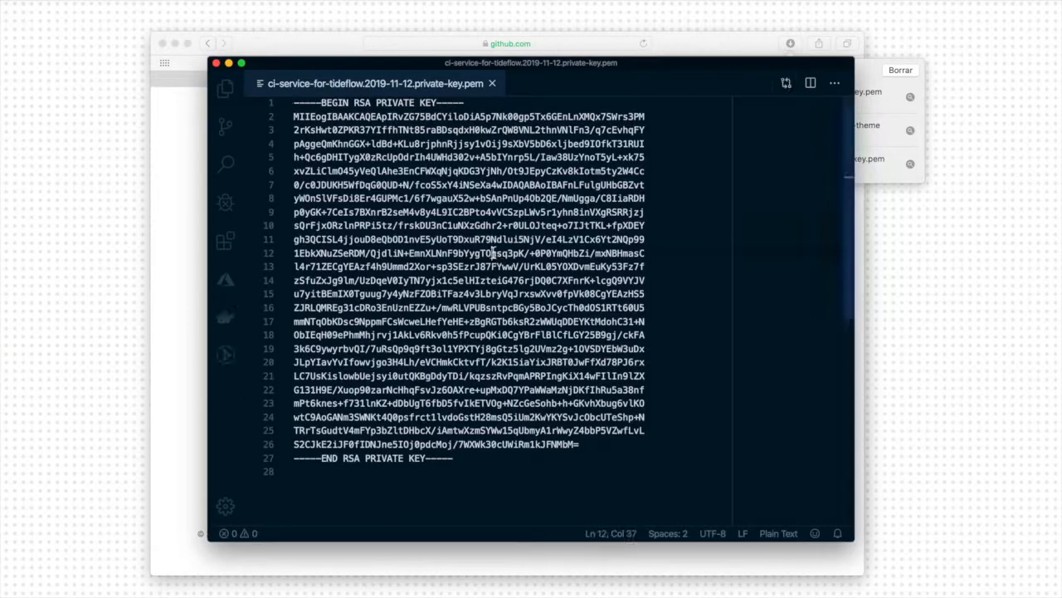
key("super+a")
- Return to the Tideflow service in the browser and paste the private key into its Secret Key field
left_click(182, 196)
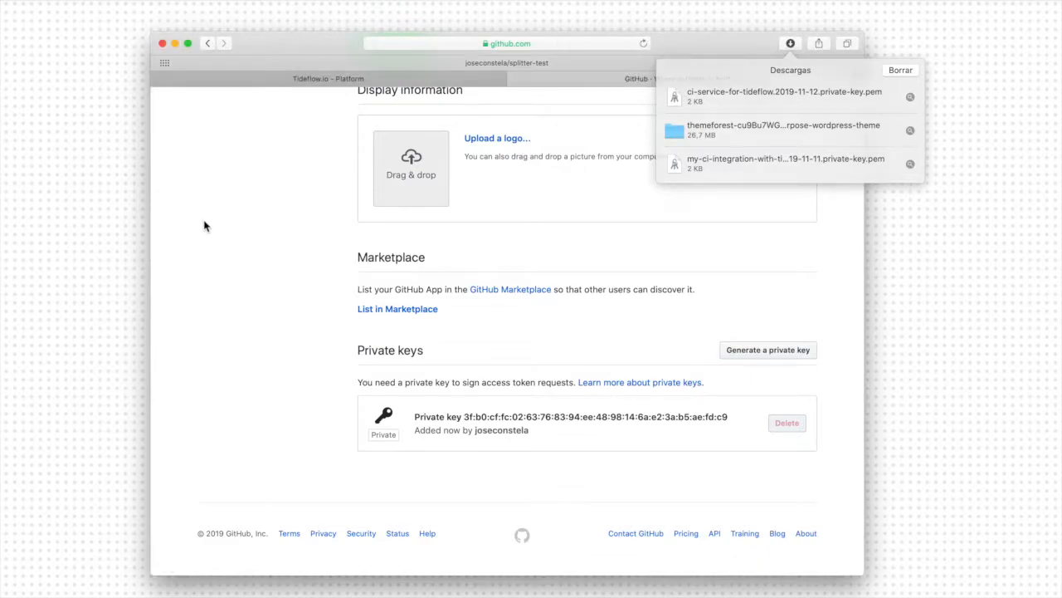
left_click(205, 223)
key("ctrl+Tab")
key("super+v")
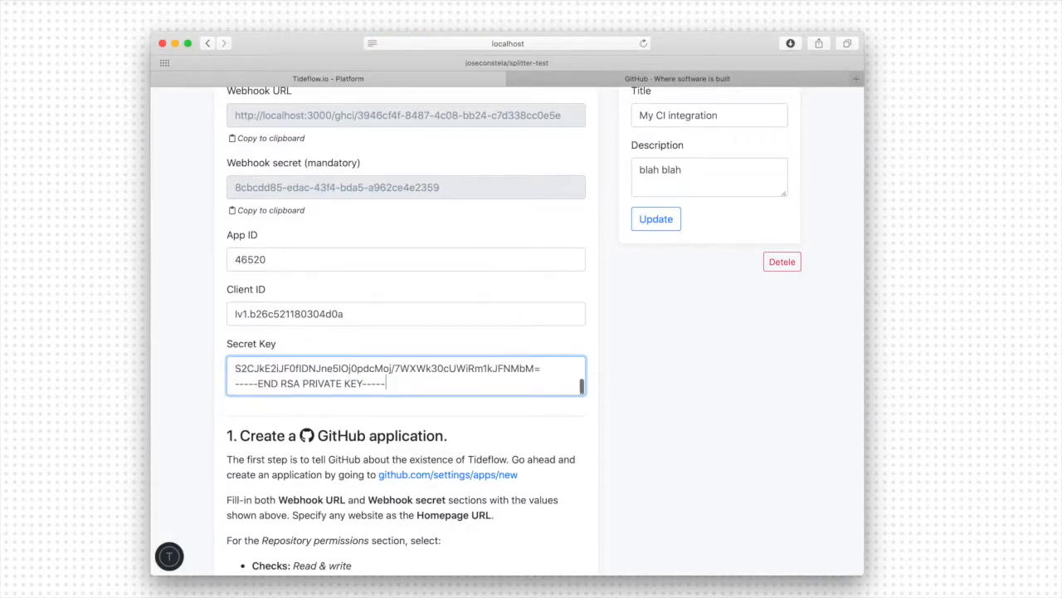
- Check the remaining setup instructions in Tideflow and update the My CI integration service with the entered credentials
scroll(312, 378, "down", 10)
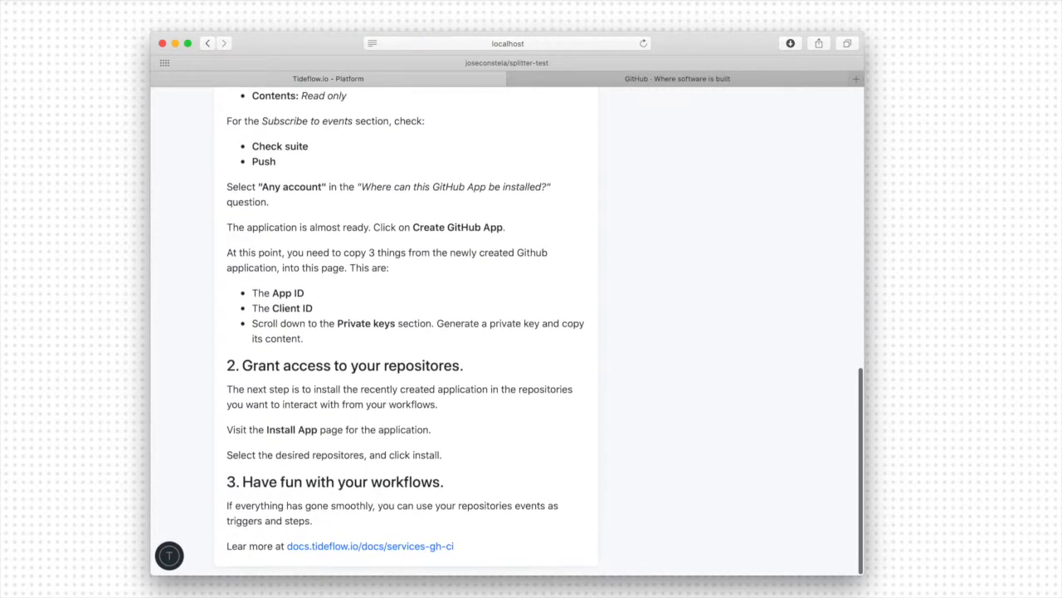
key("ctrl+Tab")
key("ctrl+Tab")
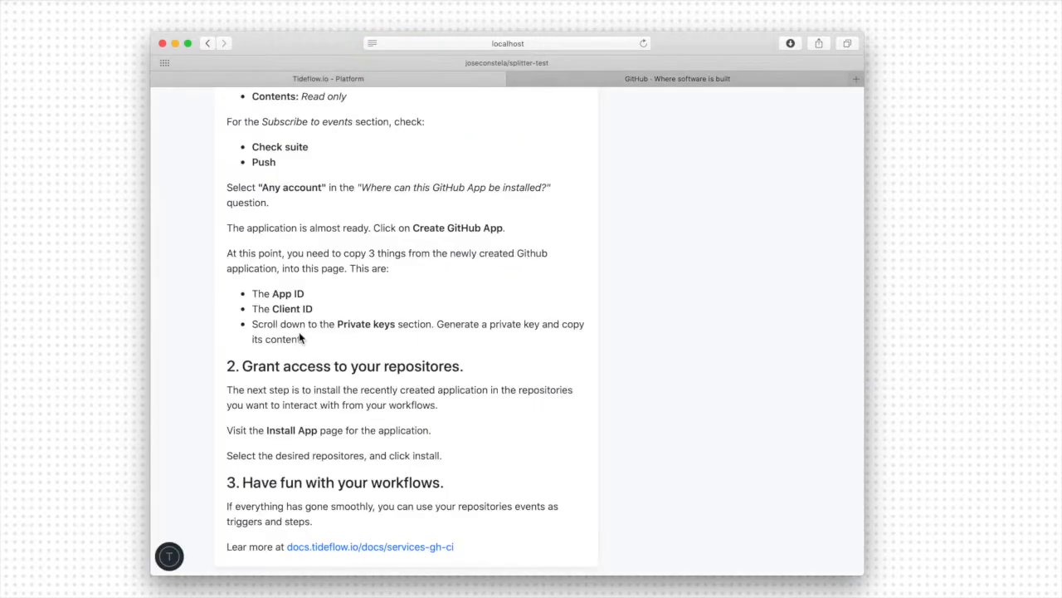
scroll(664, 319, "up", 10)
scroll(665, 319, "up", 3)
left_click(657, 304)
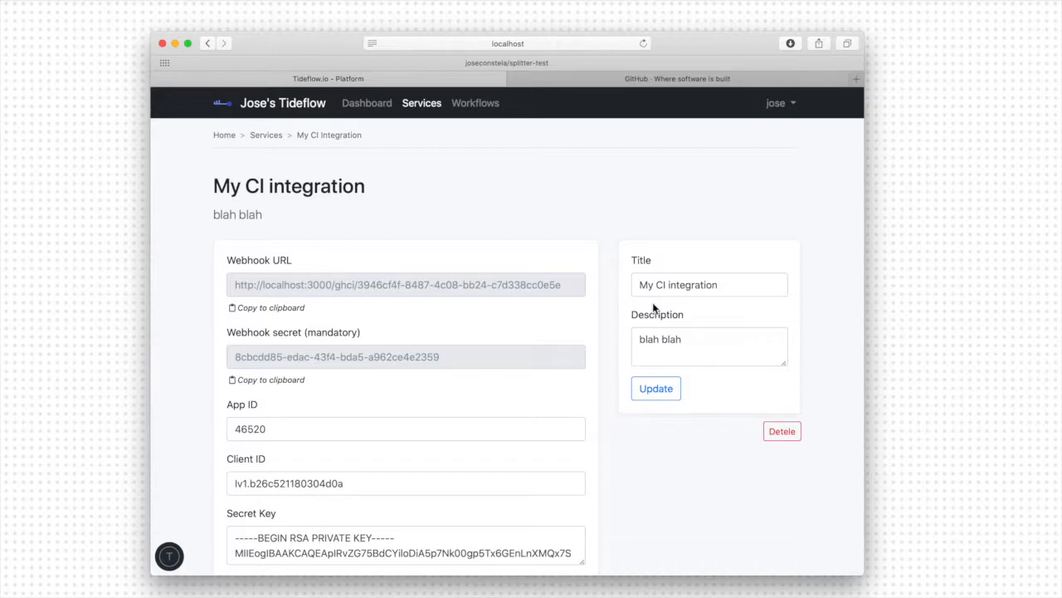
- Open the installation page of the CI Service for Tideflow GitHub App and start installing it on the personal account
key("ctrl+Tab")
scroll(299, 348, "up", 15)
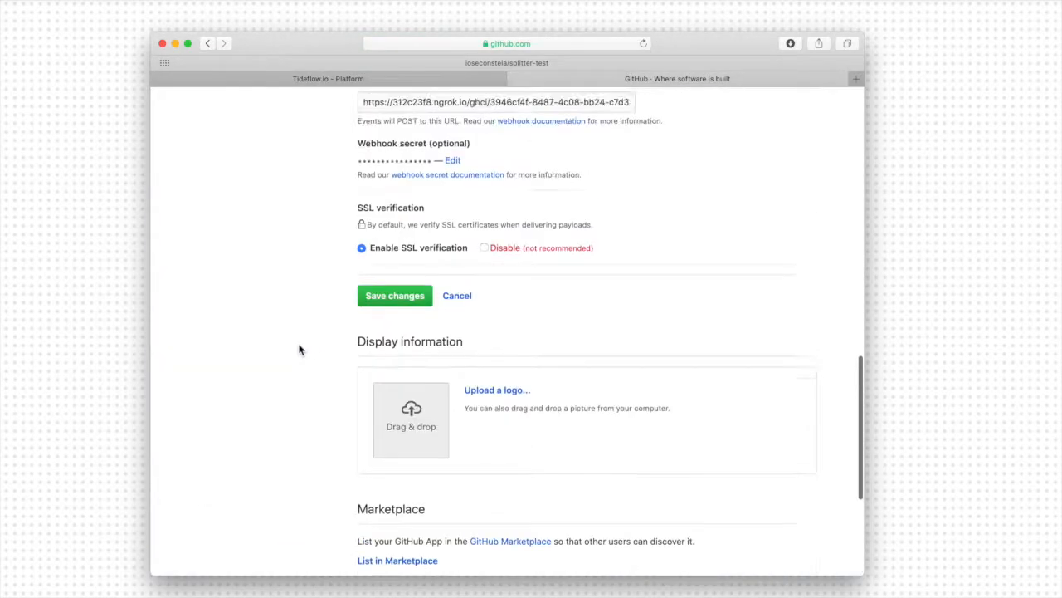
scroll(299, 348, "up", 5)
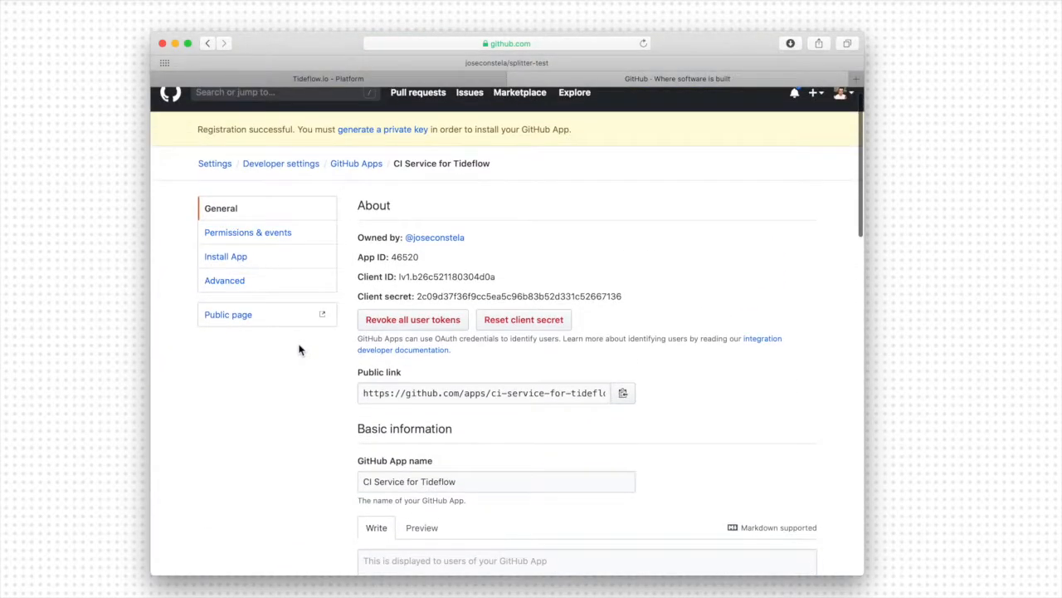
left_click(243, 269)
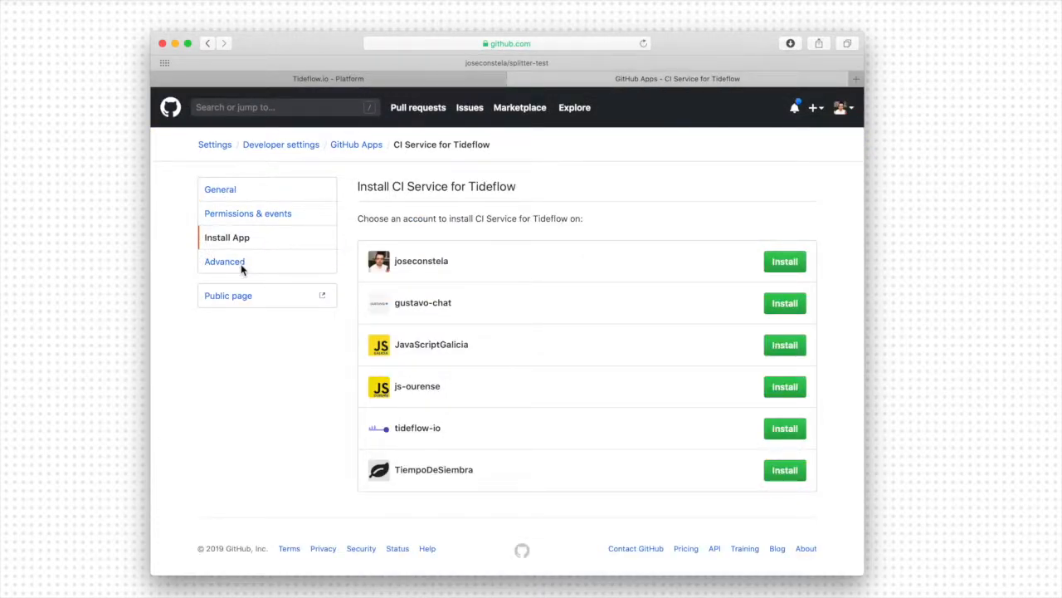
left_click(795, 267)
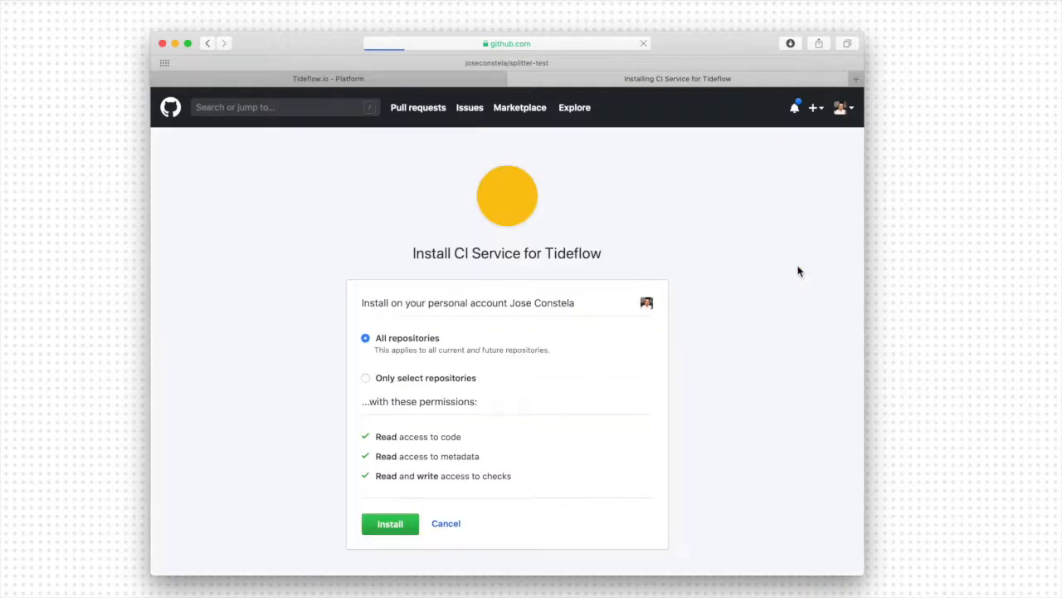
- Limit the app's repository access to only the splitter-test repository and complete the installation
left_click(366, 379)
left_click(408, 399)
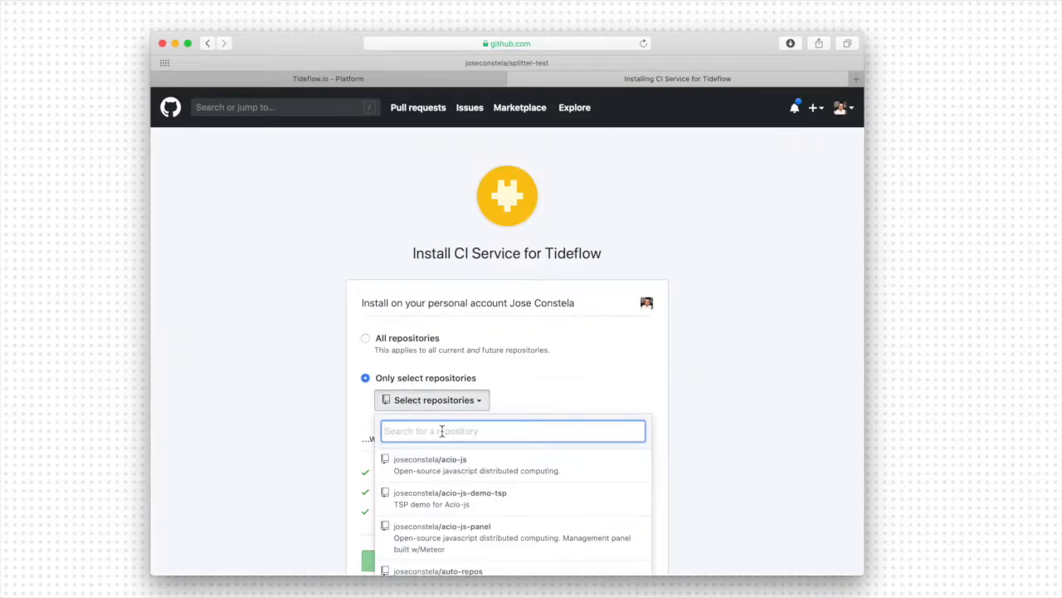
type("test")
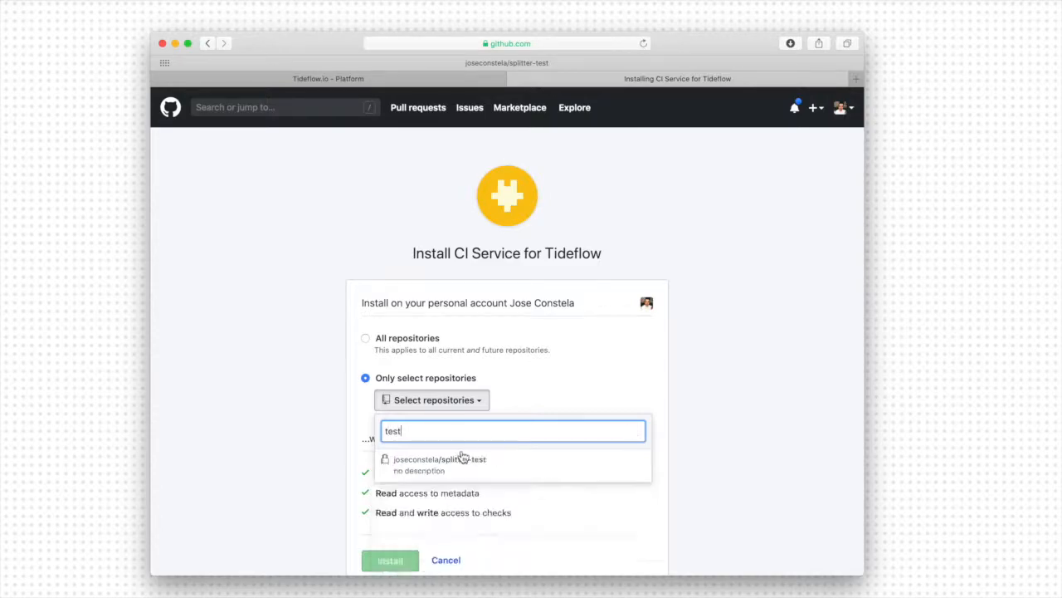
left_click(467, 463)
scroll(290, 484, "down", 2)
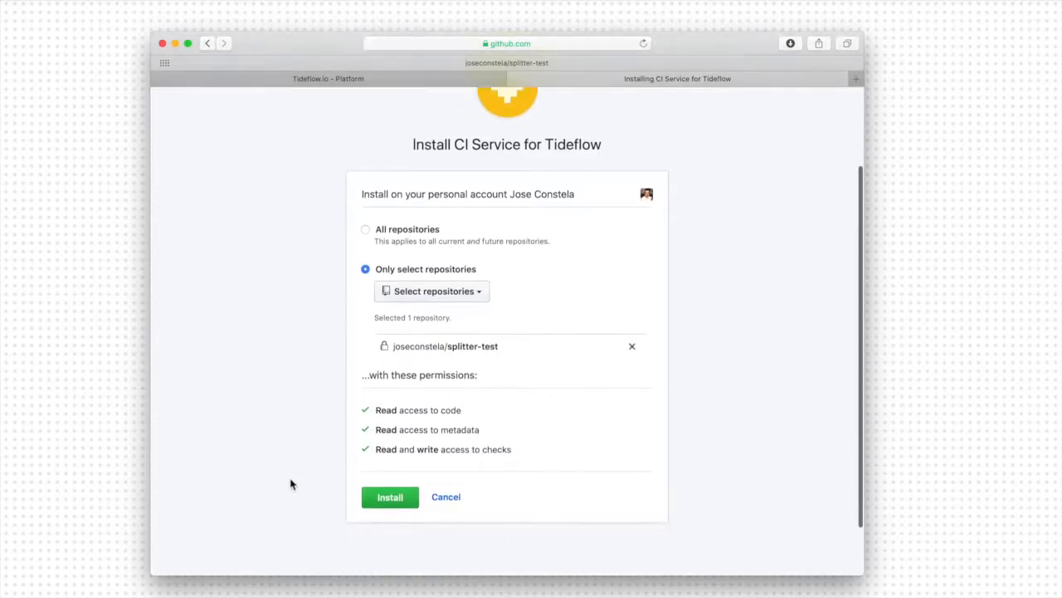
left_click(395, 448)
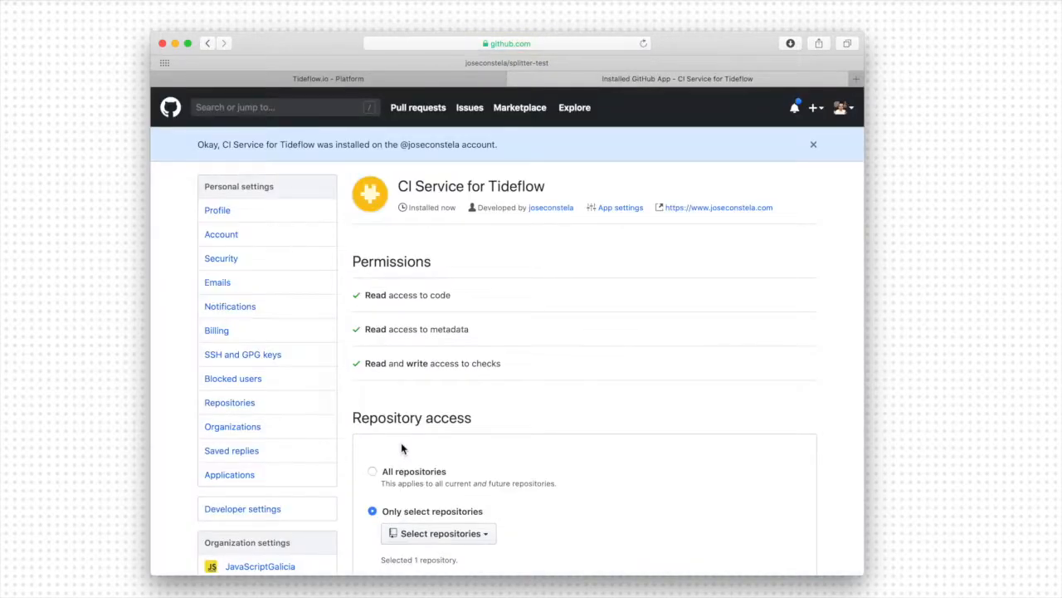
- Review the My CI integration service's settings and instructions in Tideflow, and open the list of services
left_click(404, 85)
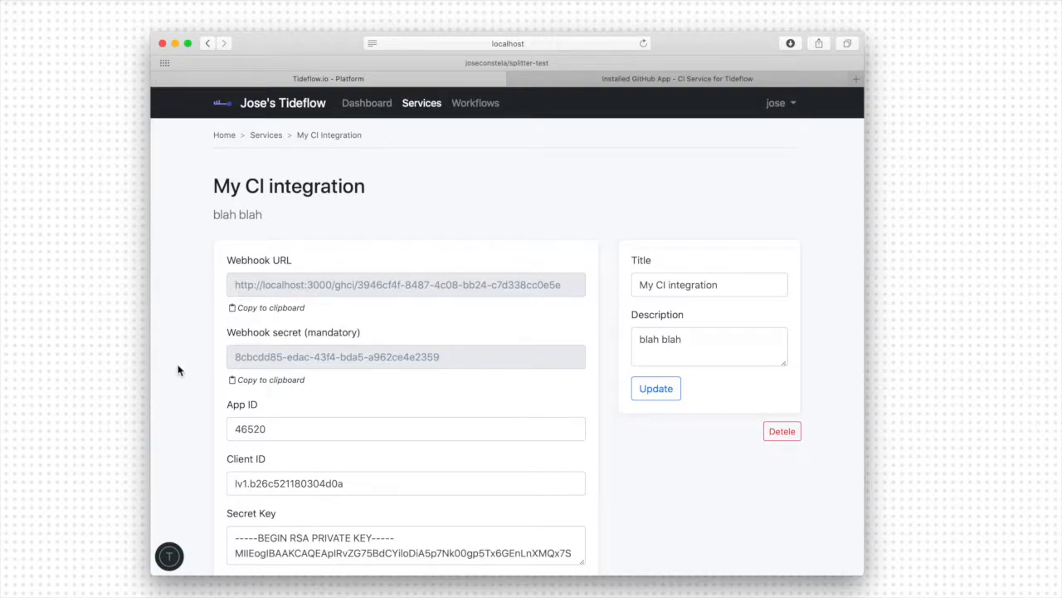
scroll(178, 370, "down", 10)
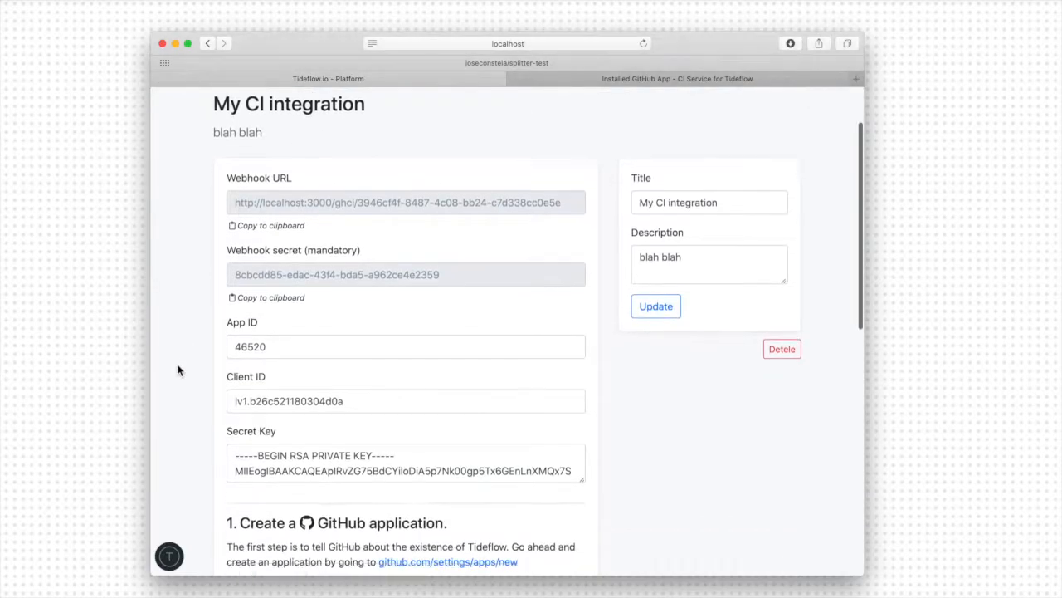
scroll(178, 370, "down", 3)
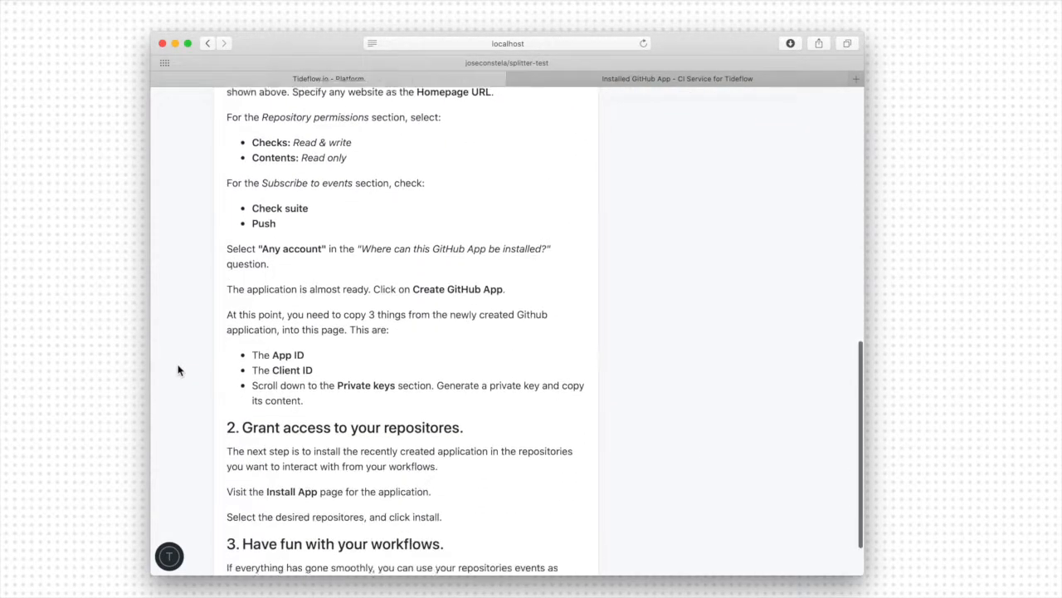
scroll(178, 370, "up", 6)
scroll(177, 370, "up", 5)
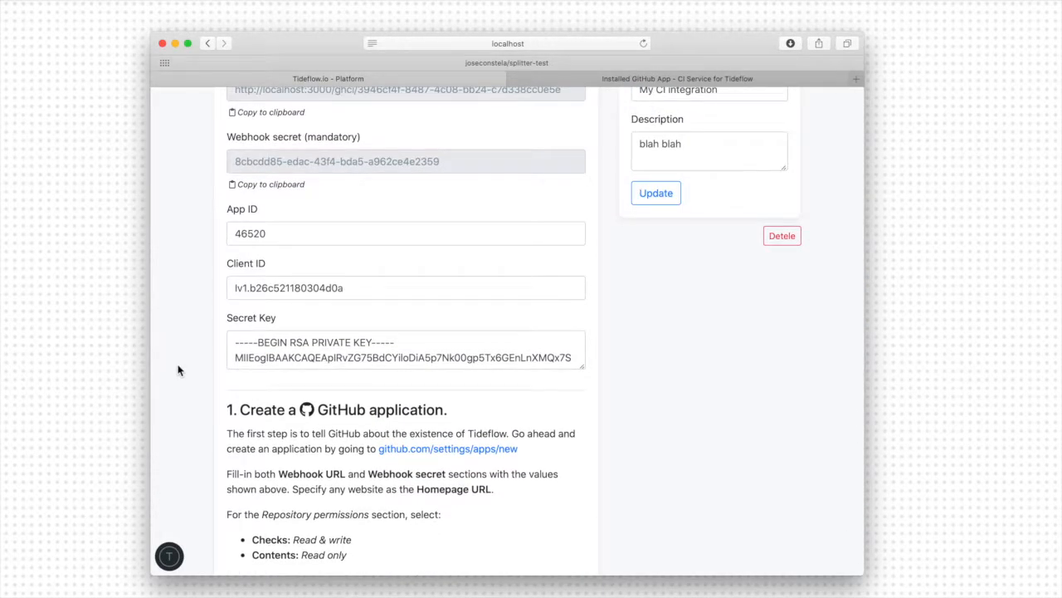
scroll(178, 370, "up", 4)
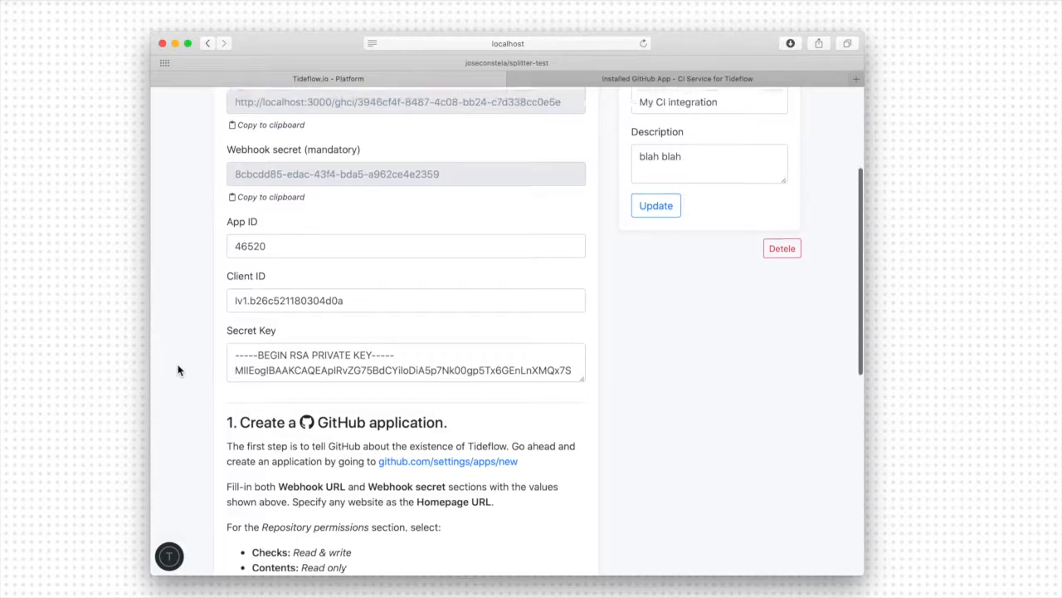
left_click(416, 107)
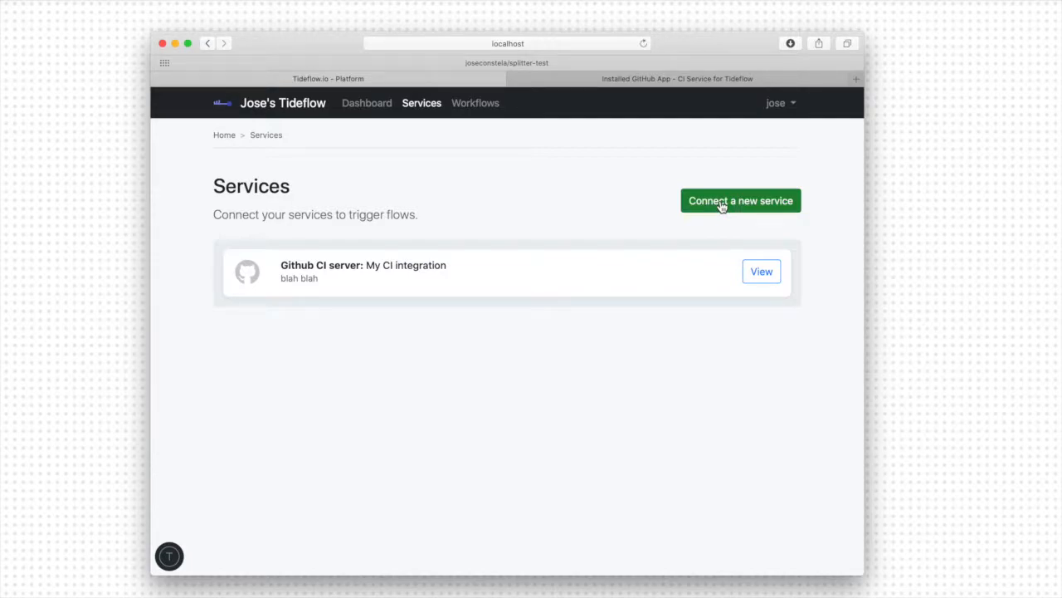
- Connect a new Tideflow's agent service titled "My CI Agent" with the description "--"
left_click(721, 206)
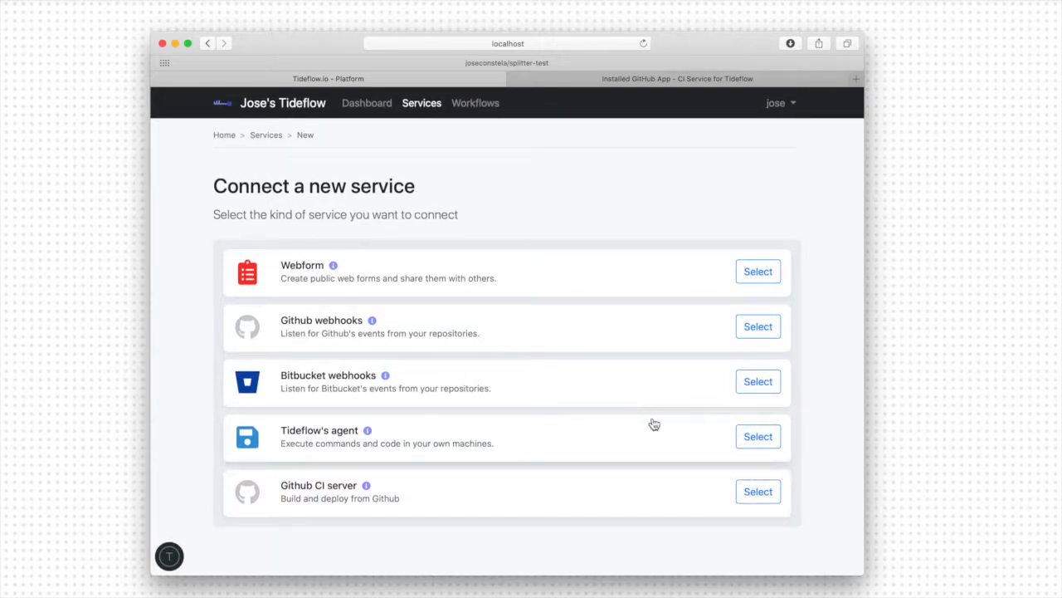
left_click(754, 441)
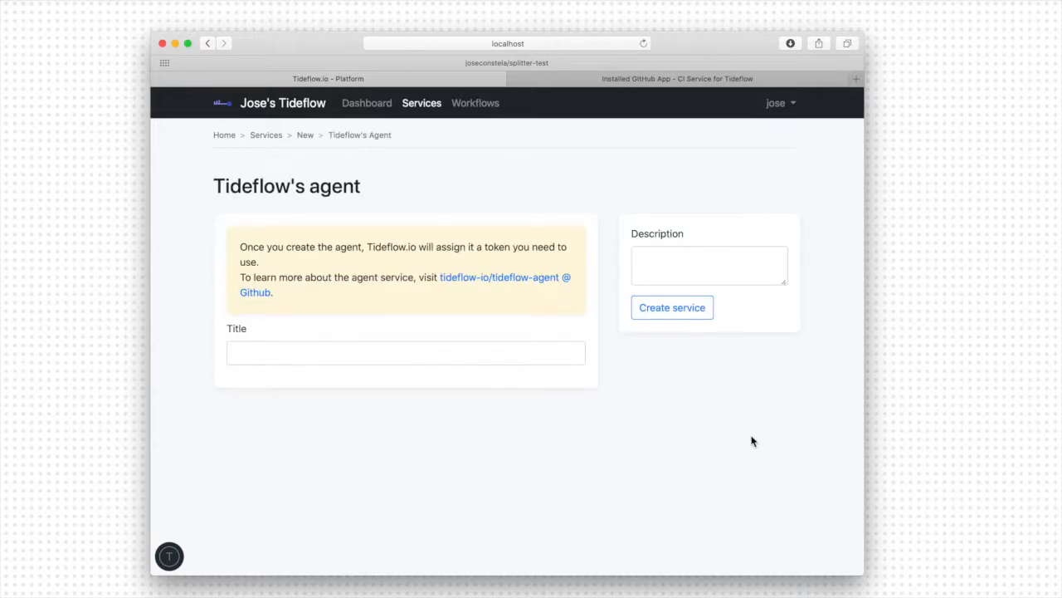
left_click(385, 345)
type("My CI Agent")
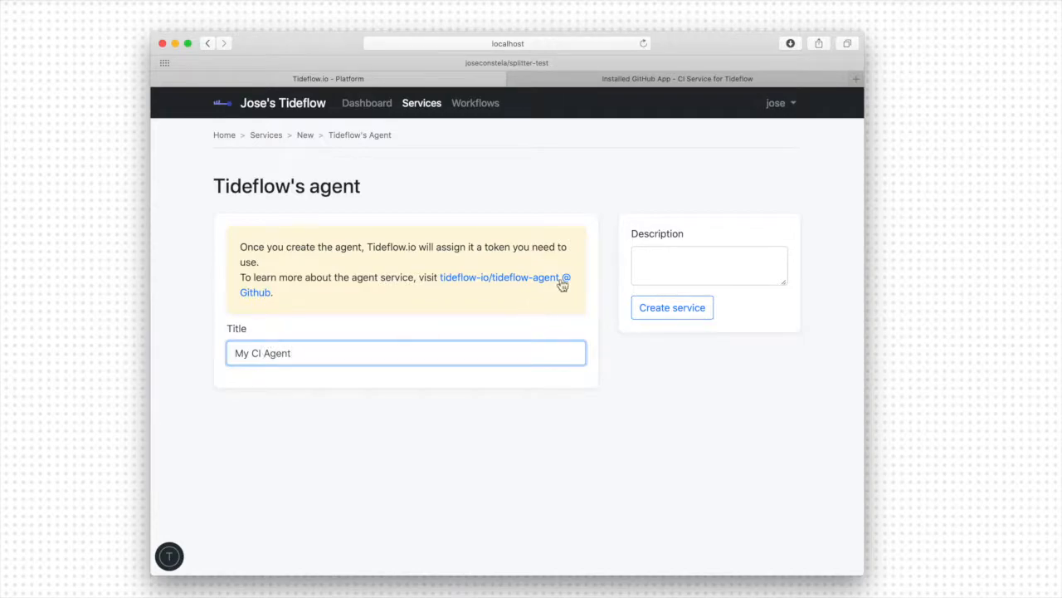
left_click(673, 365)
left_click(690, 264)
type("--")
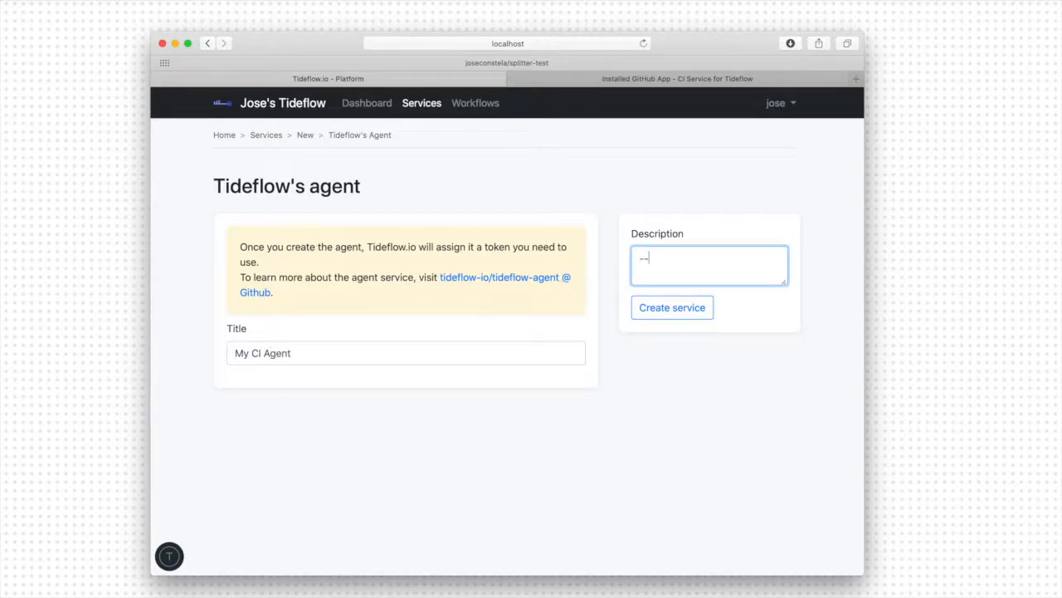
left_click(672, 309)
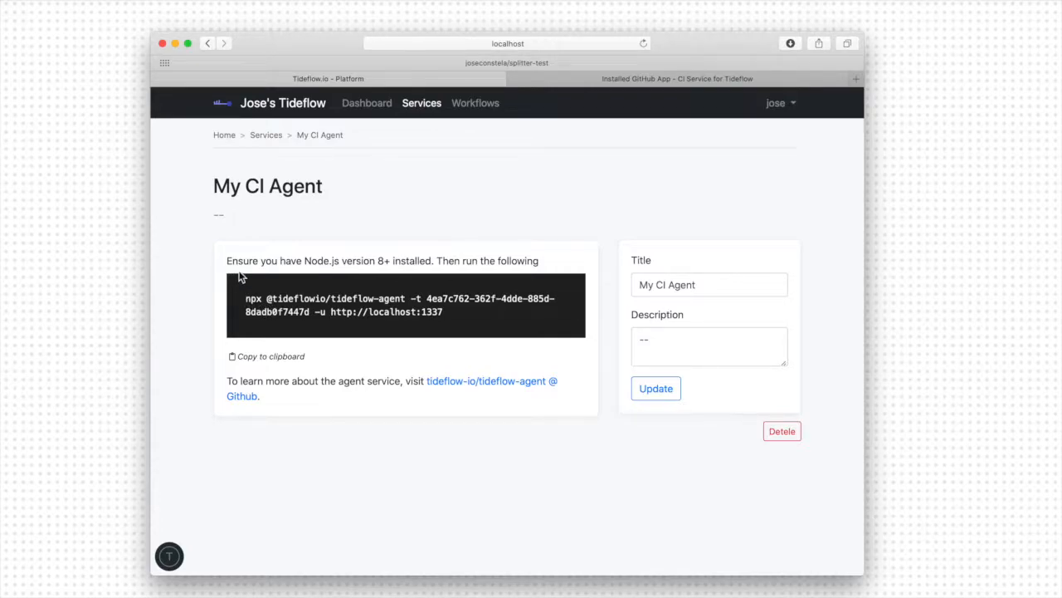
- Copy the My CI Agent launch command, which includes the agent token, and run it in a free Terminal session
left_click_drag(228, 262, 388, 263)
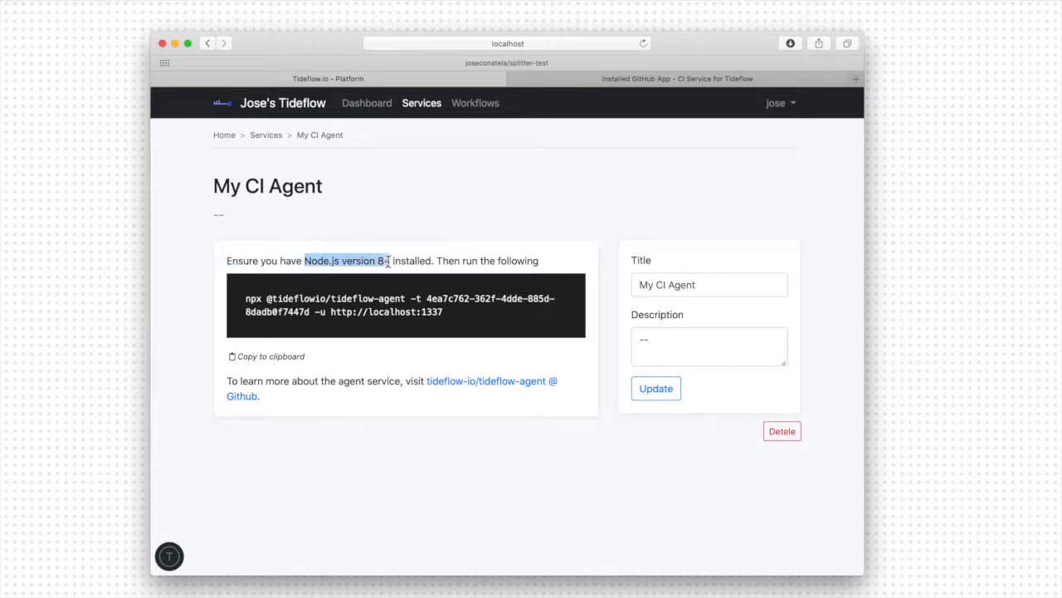
left_click_drag(244, 300, 455, 320)
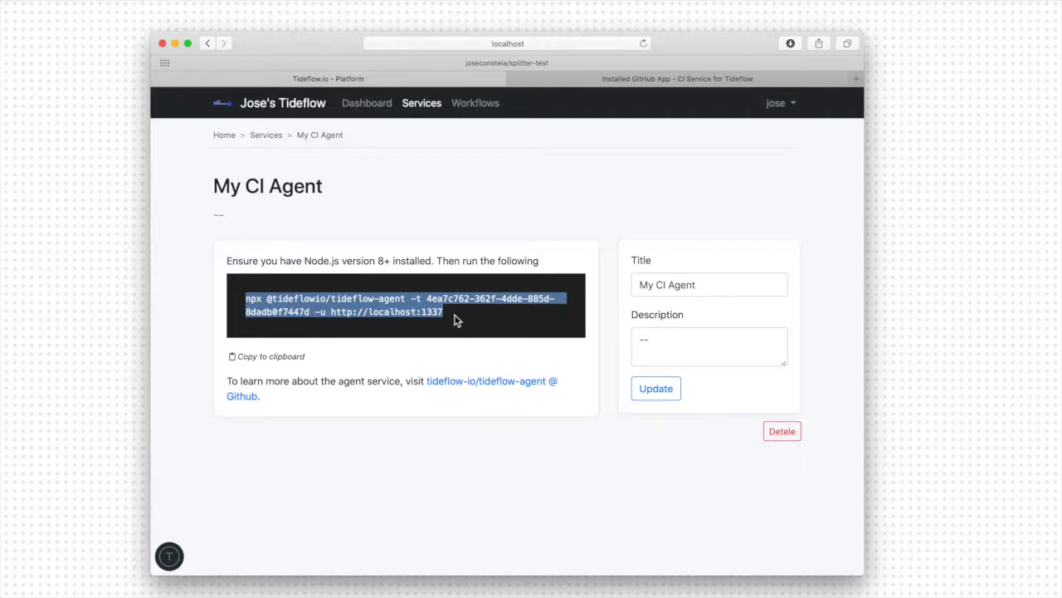
left_click(455, 320)
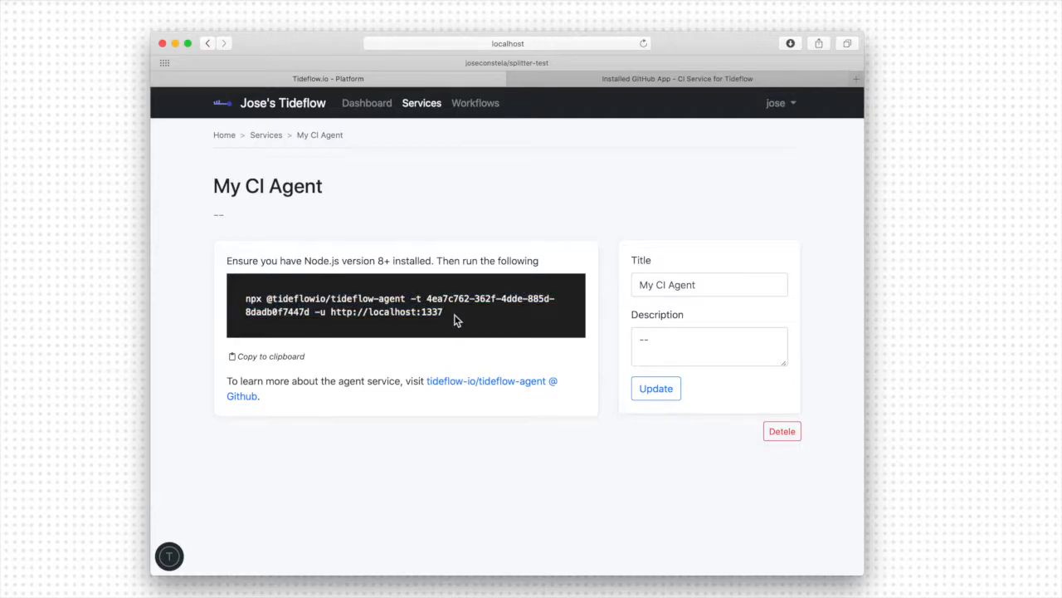
left_click(290, 359)
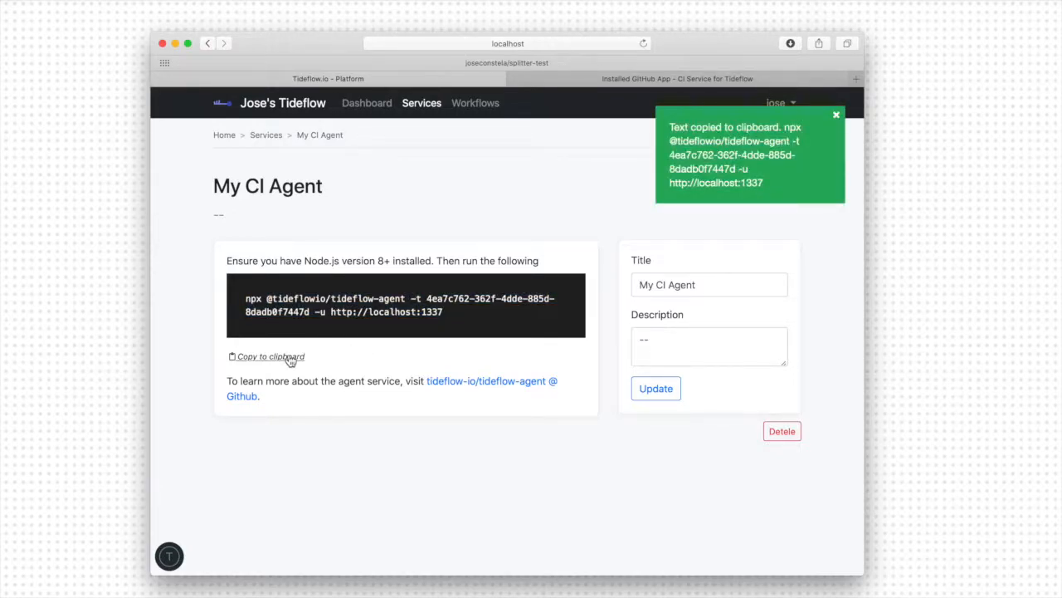
key("super+Tab")
key("super+Tab")
key("super+Tab")
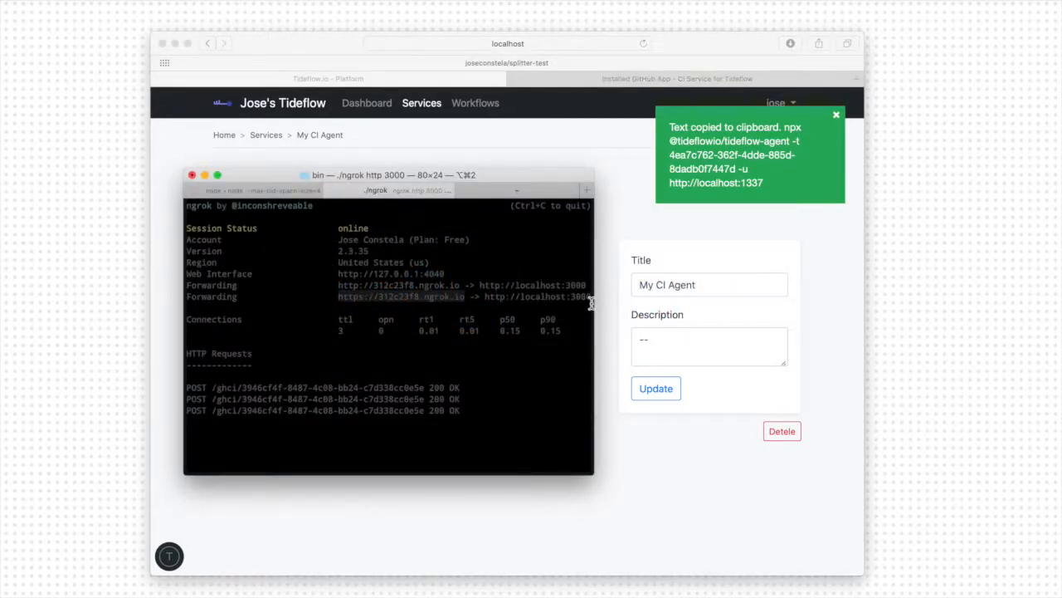
left_click(497, 191)
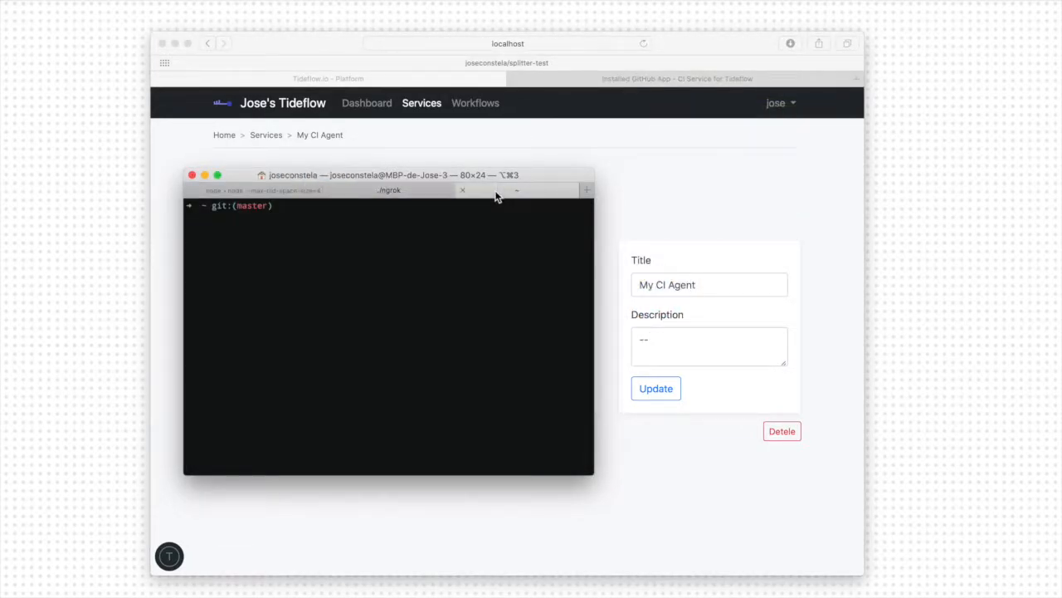
key("super+v")
key("Return")
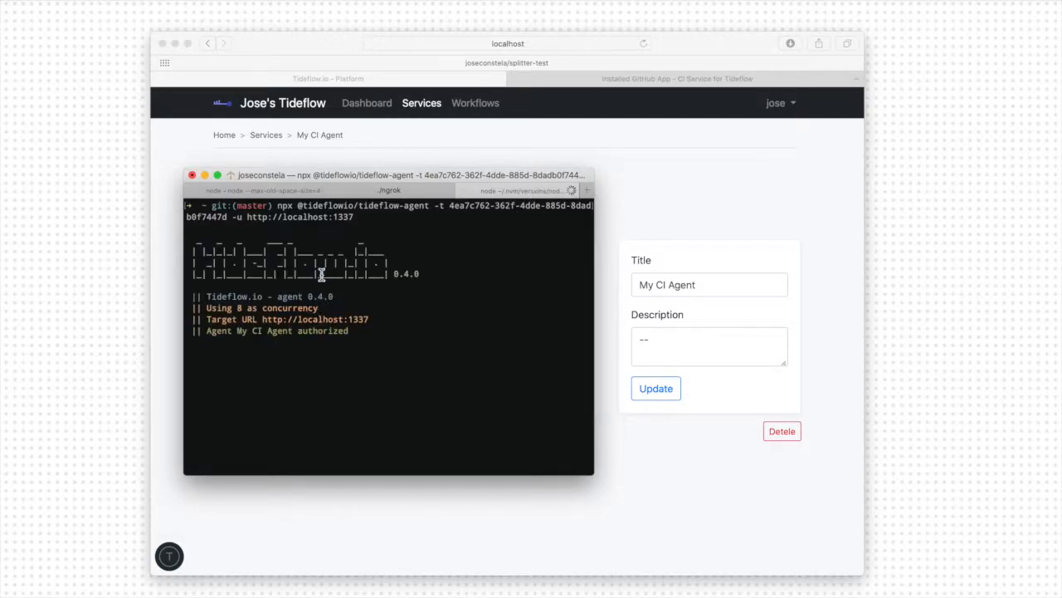
- Move the Terminal window out of the way and check the agent's status in Tideflow's list of services
left_click_drag(404, 176, 396, 303)
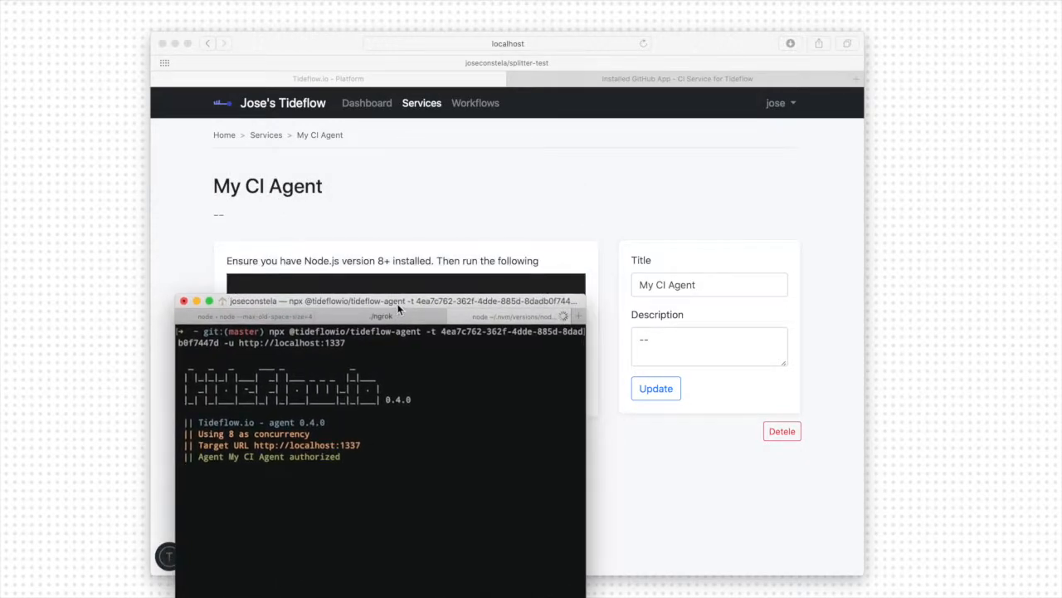
left_click(534, 233)
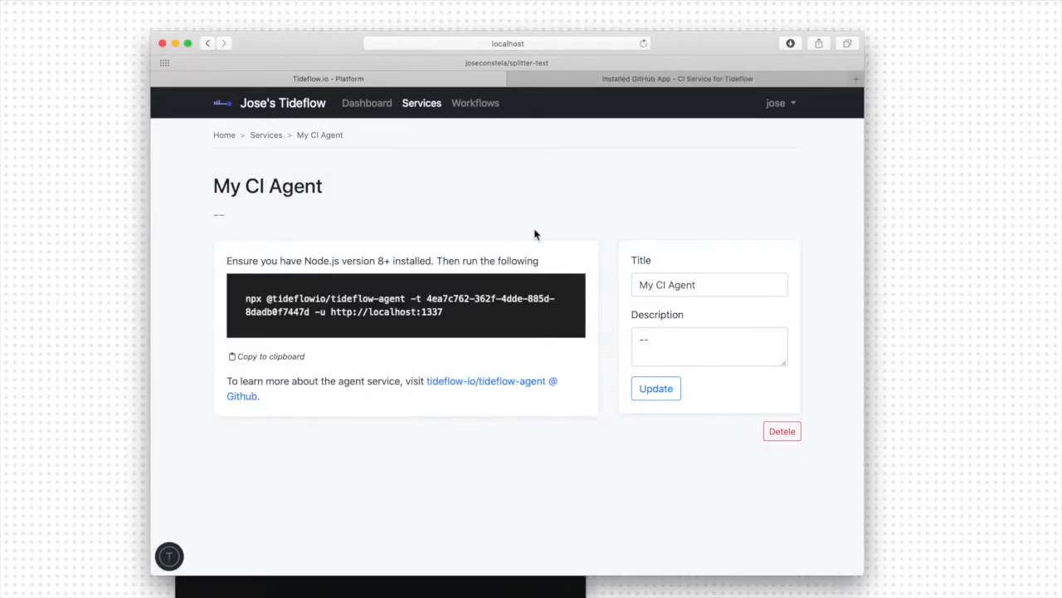
left_click(425, 111)
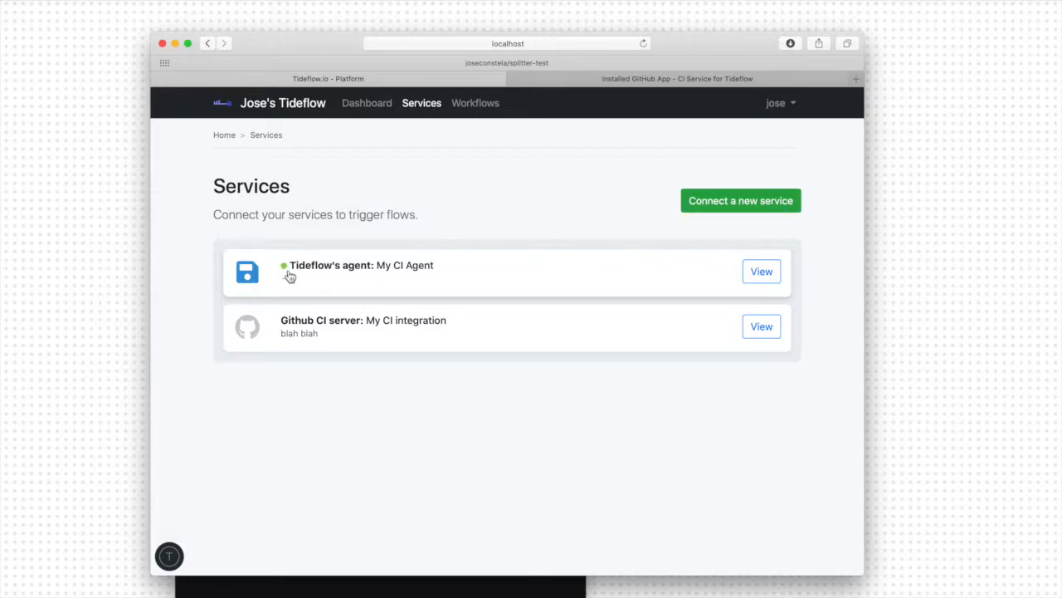
- Stop the agent in the Terminal and relaunch it with the same token command, watching its status in the services list
key("super+Tab")
left_click_drag(290, 302, 405, 307)
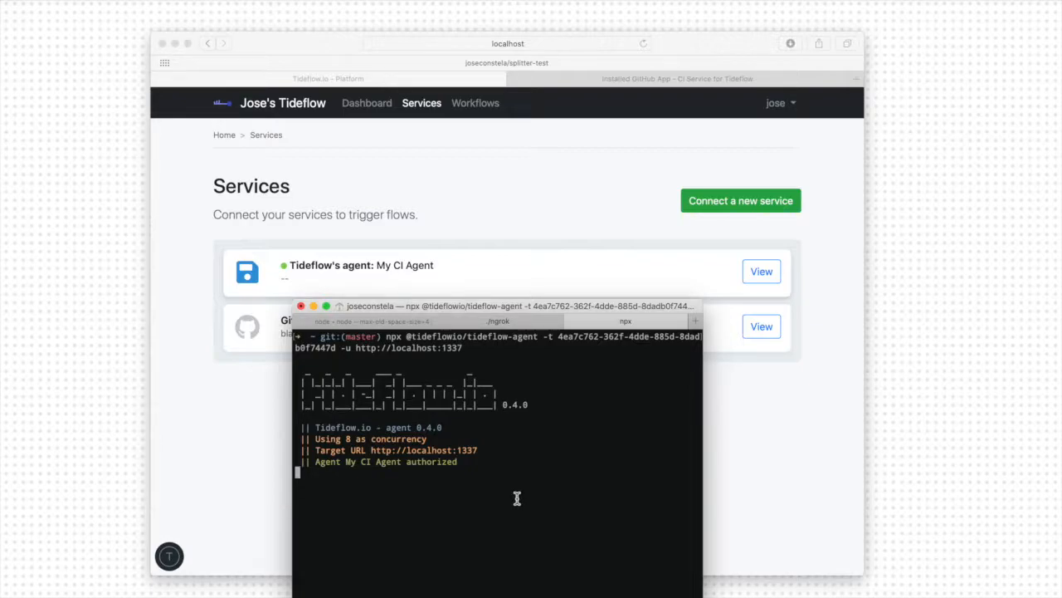
key("ctrl+c")
key("Up")
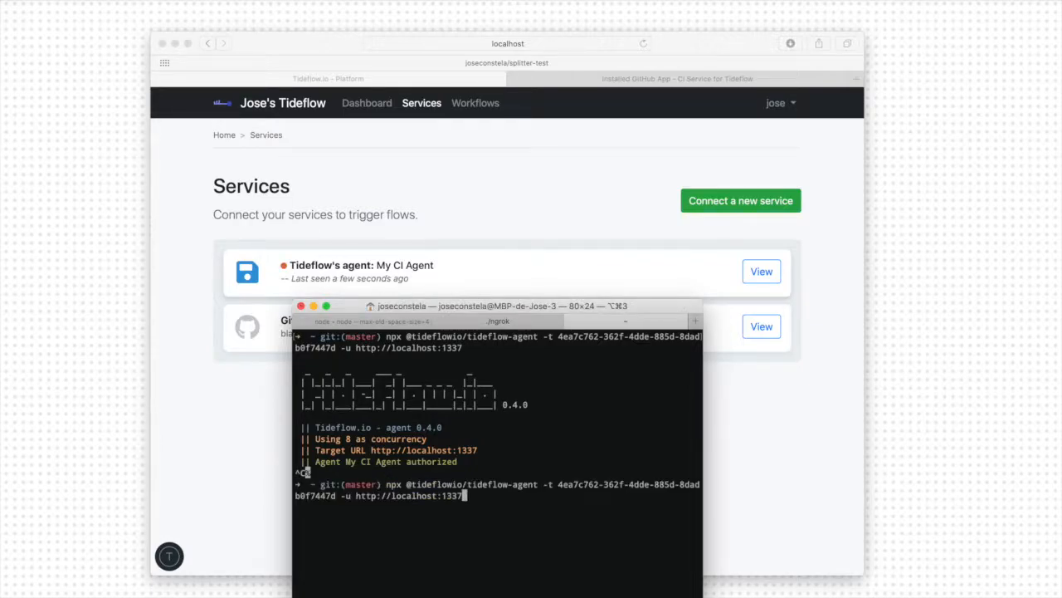
key("Return")
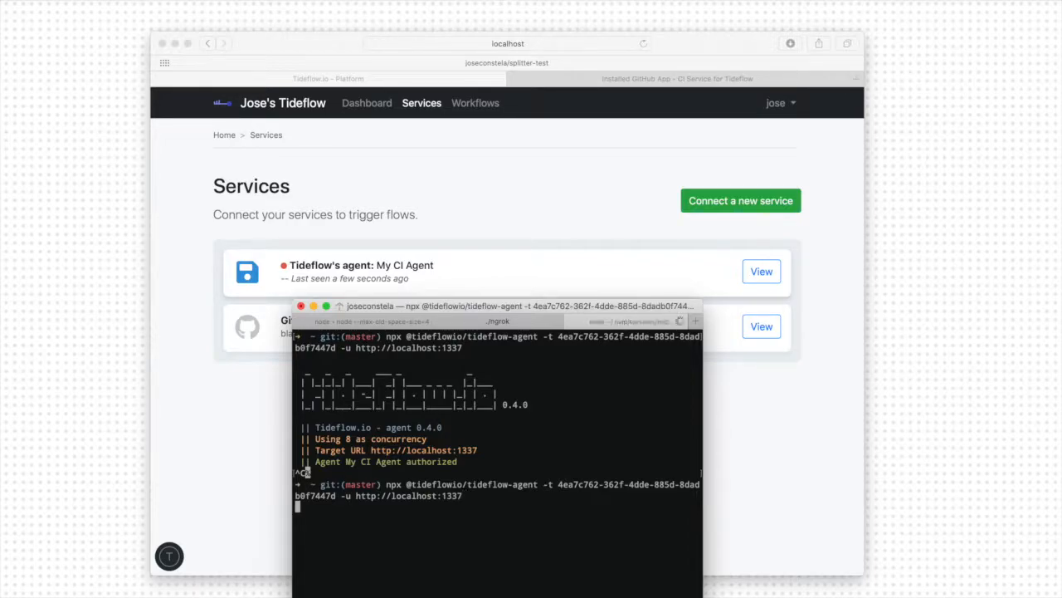
left_click(228, 487)
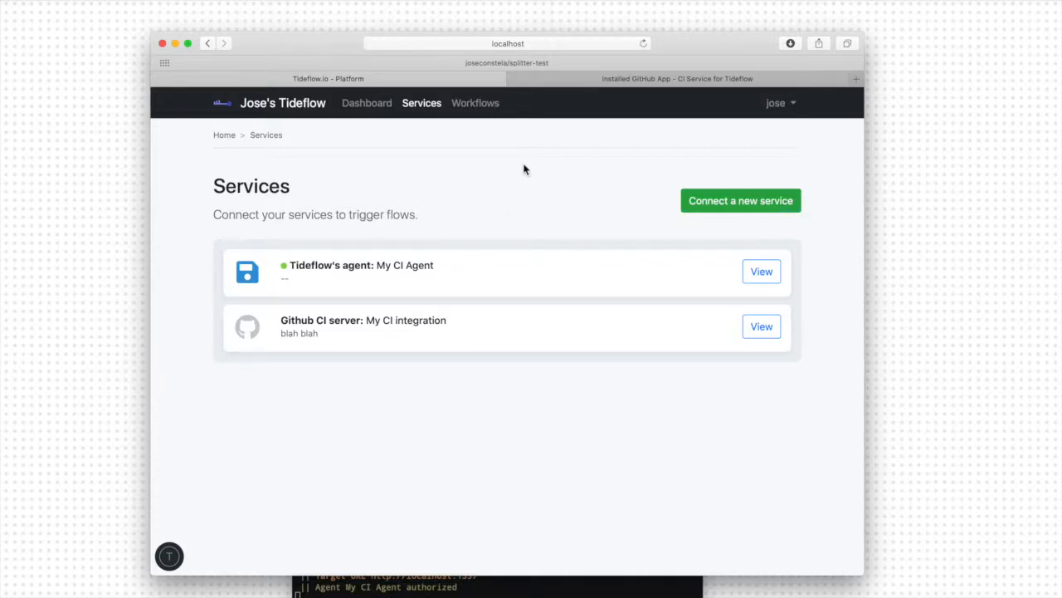
- Start a new workflow titled "Build my Github project" and set its status to Active
left_click(495, 112)
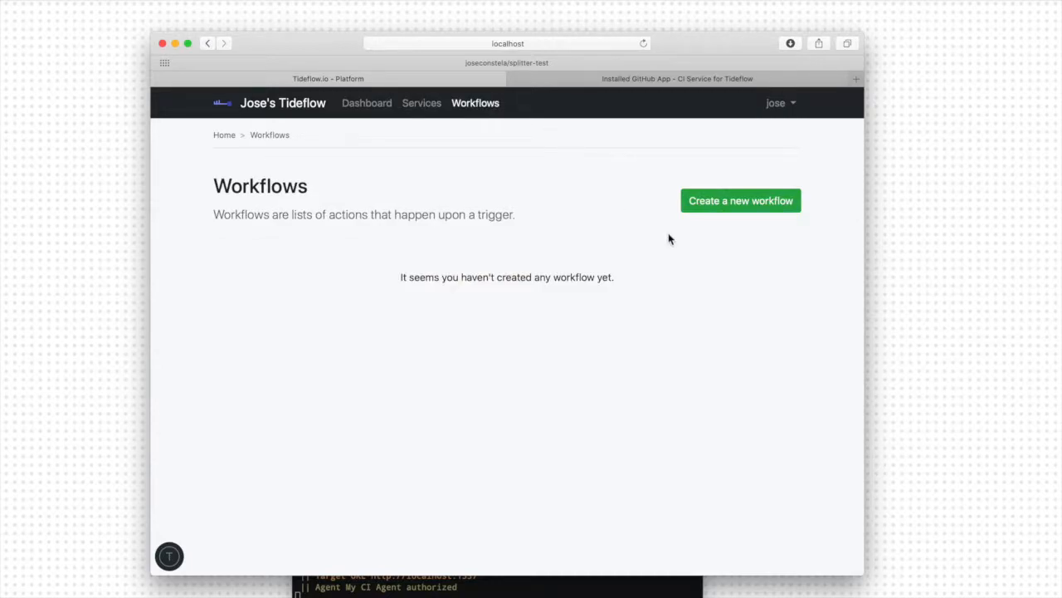
left_click(722, 207)
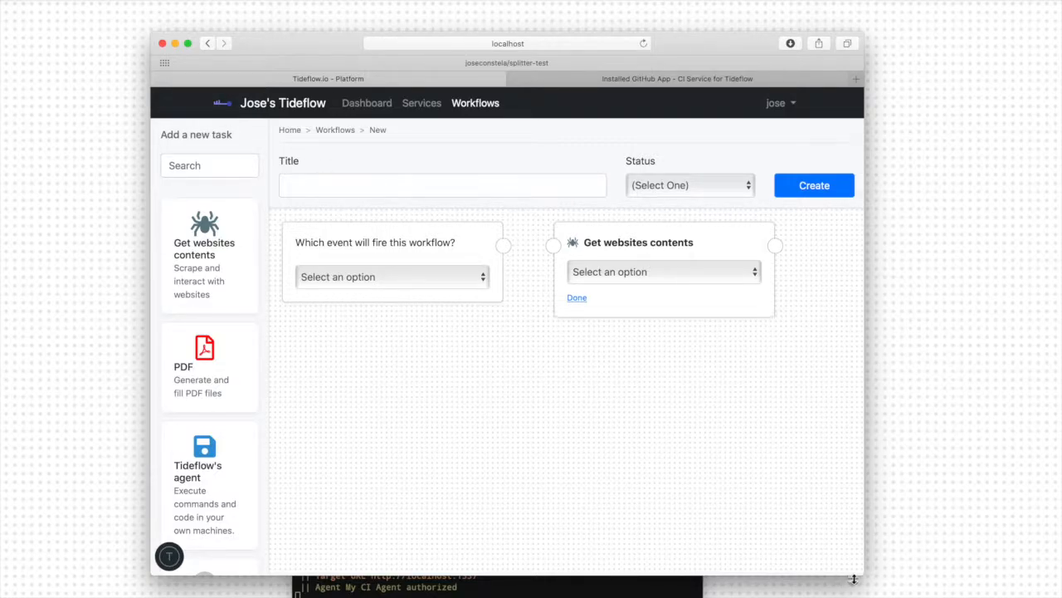
left_click_drag(862, 575, 978, 594)
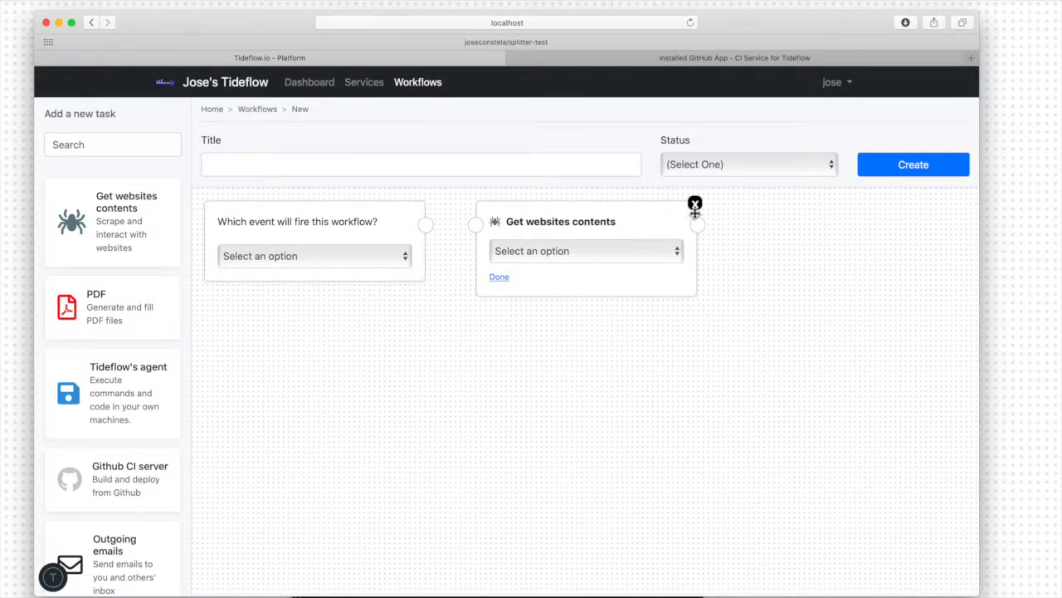
left_click(454, 171)
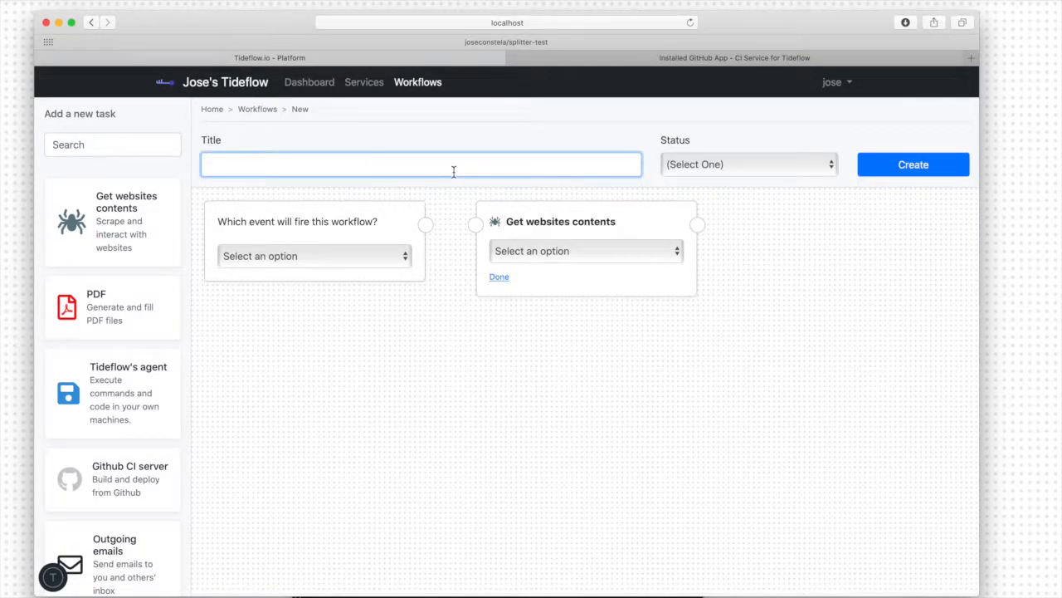
type("Build my Github projec")
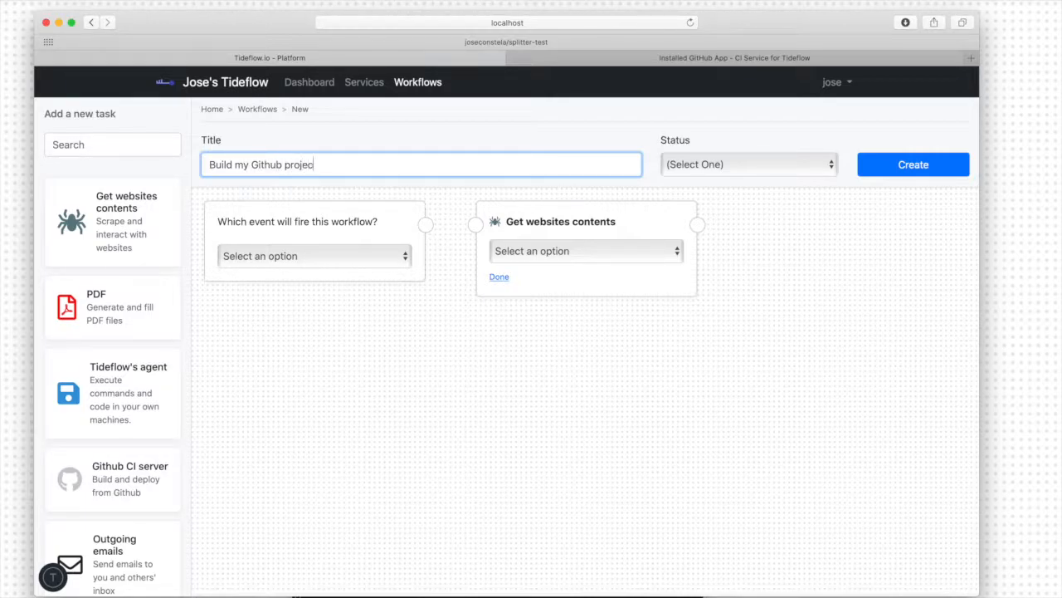
left_click(721, 163)
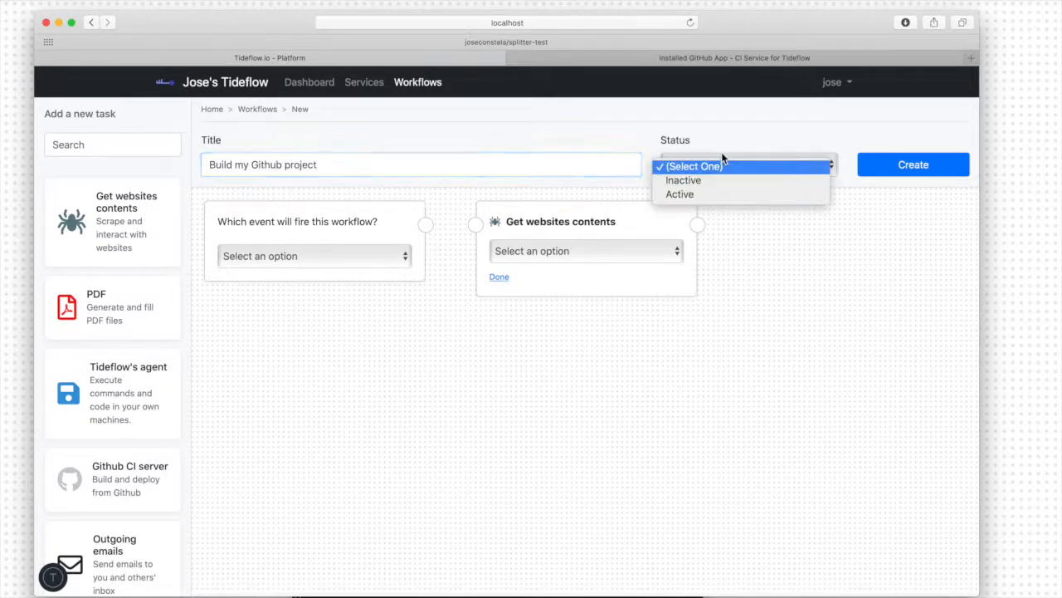
left_click(687, 193)
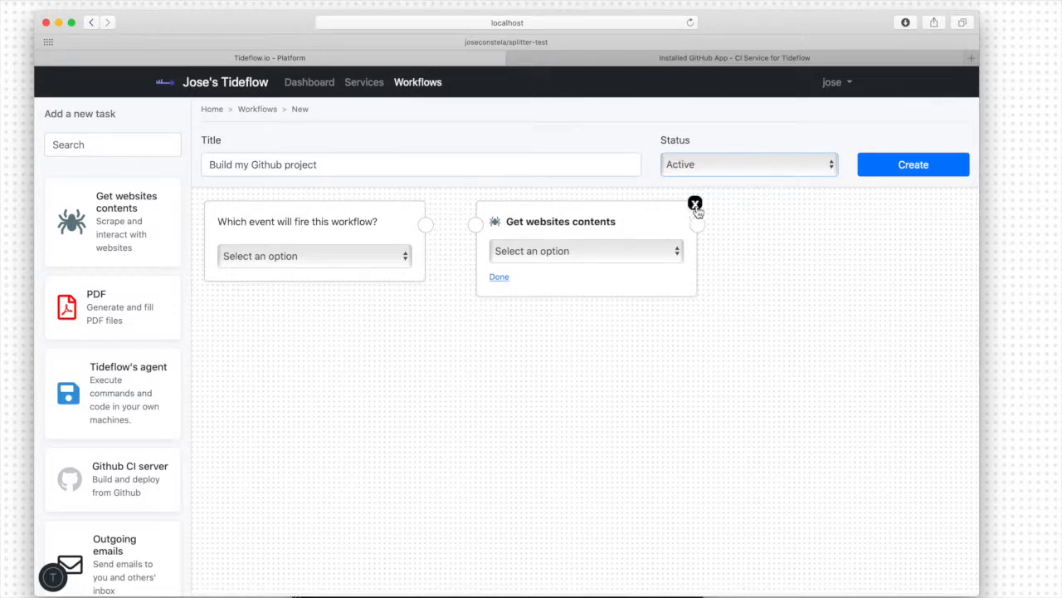
- Remove the default Get websites contents task and trigger the workflow from Github CI server : My CI integration on Checksuite created
left_click(695, 205)
left_click(327, 259)
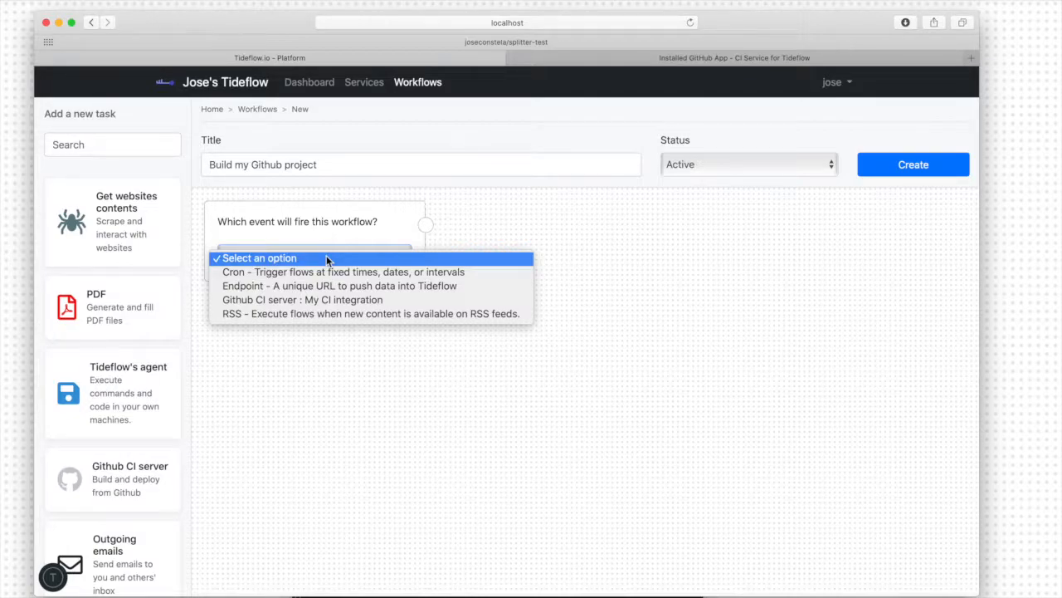
left_click(304, 299)
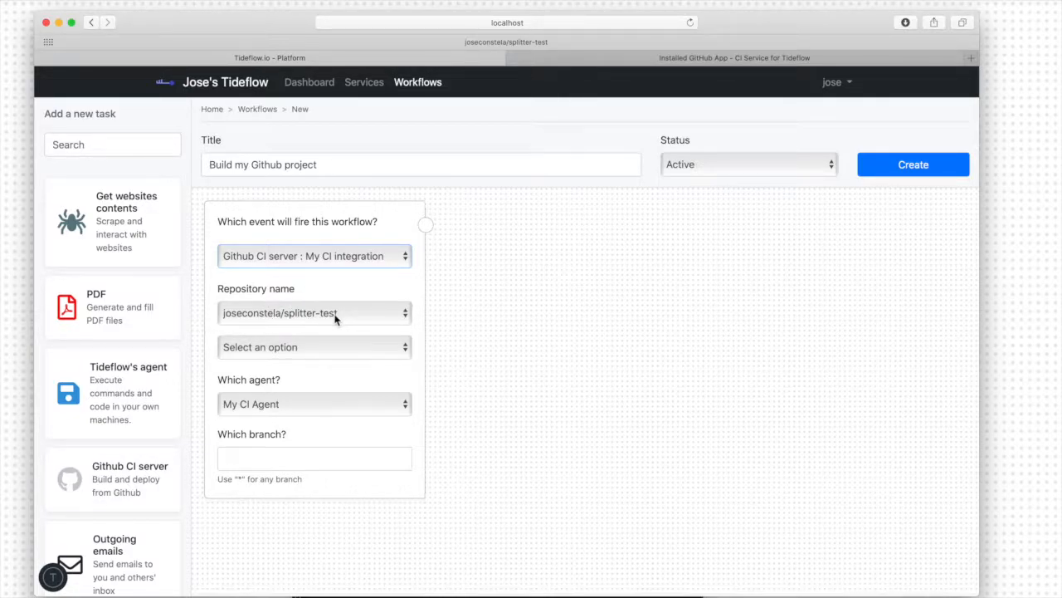
left_click(289, 349)
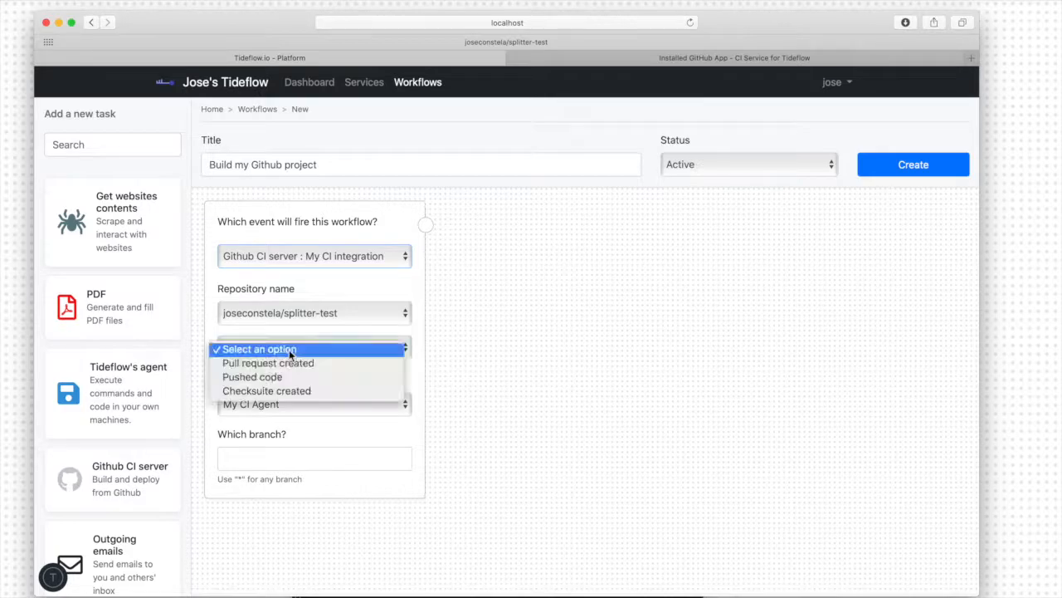
left_click(310, 391)
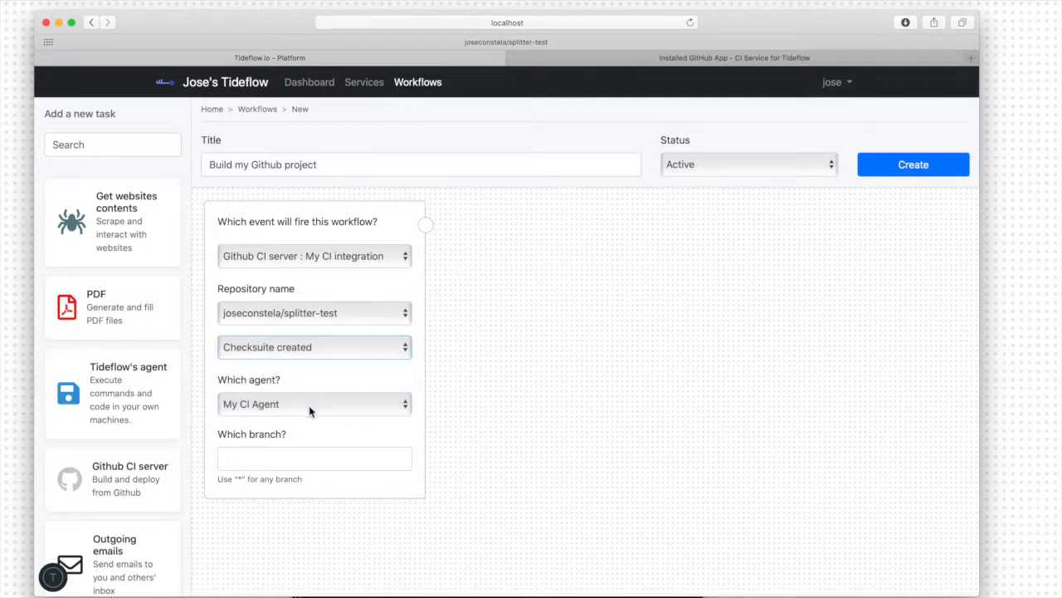
- Select My CI Agent as the trigger's agent and set the branch to * for any branch
left_click(329, 406)
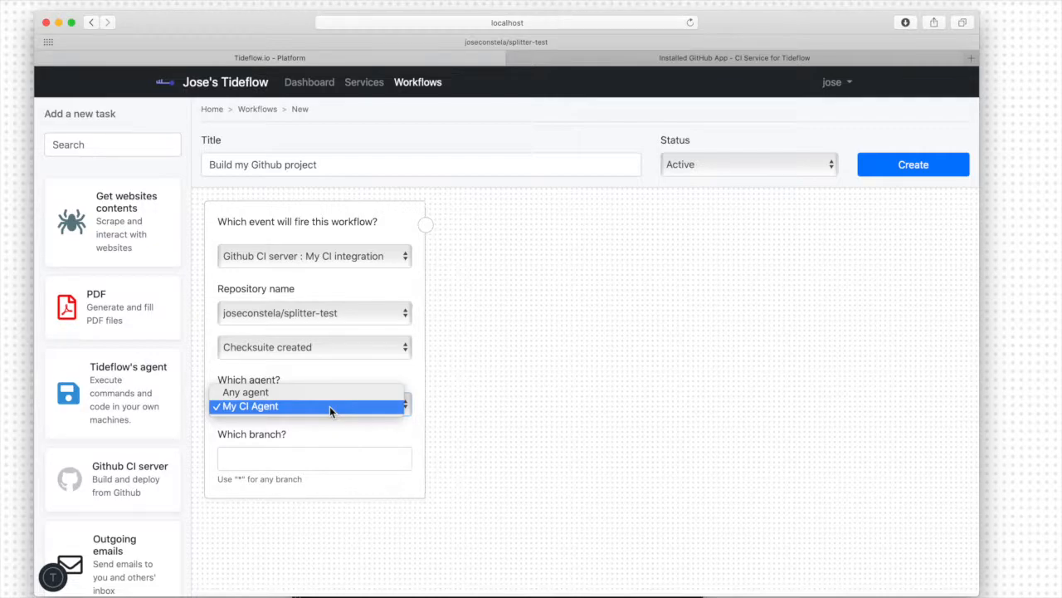
left_click(330, 406)
left_click(358, 460)
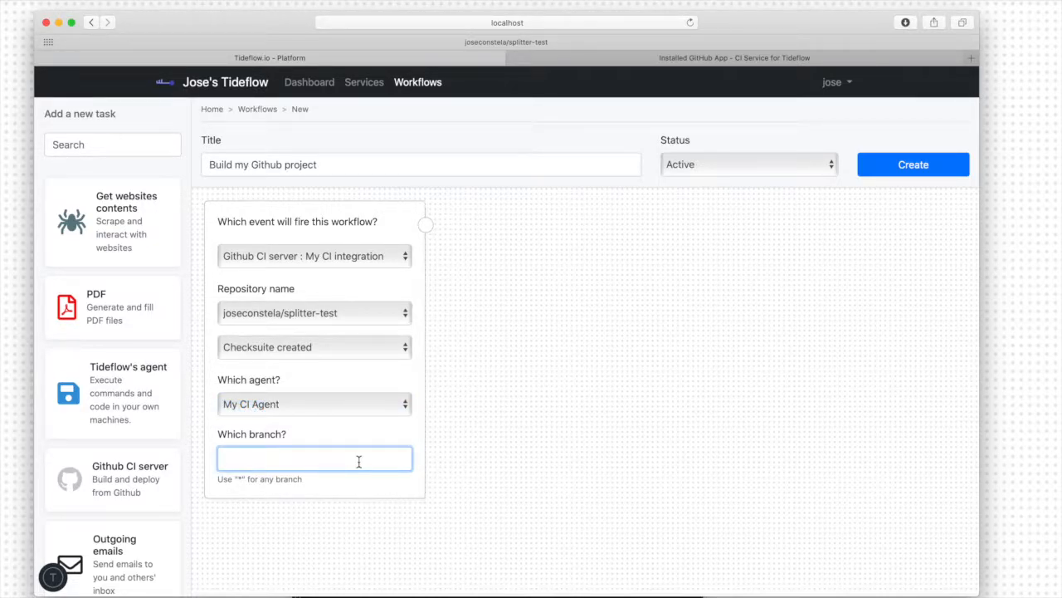
type("*")
left_click(569, 413)
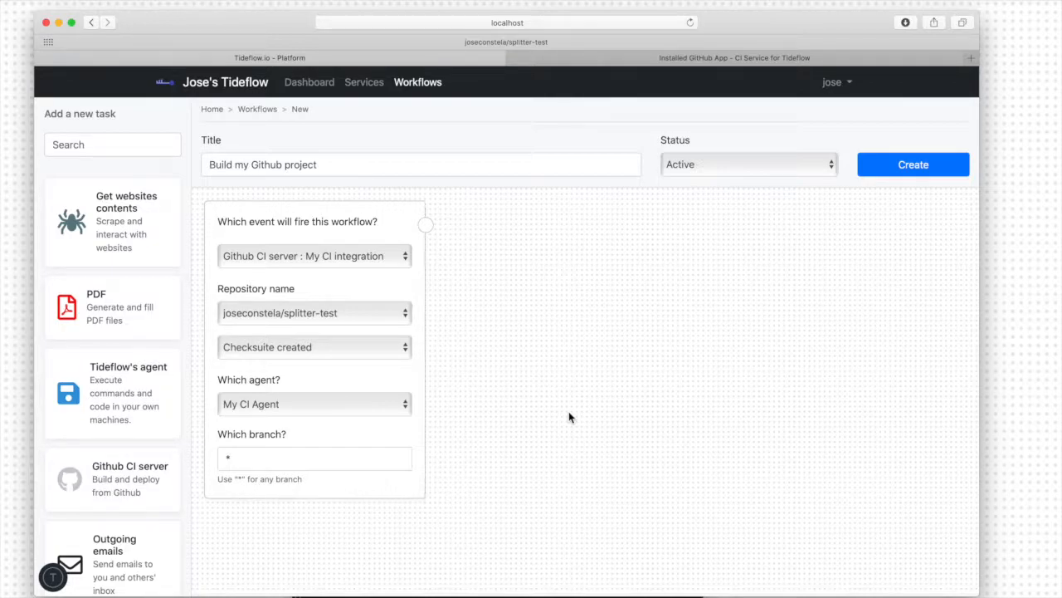
- Add a Github CI server task set to Run command in check'd out code, with the commands pwd and ls on separate lines
left_click(100, 492)
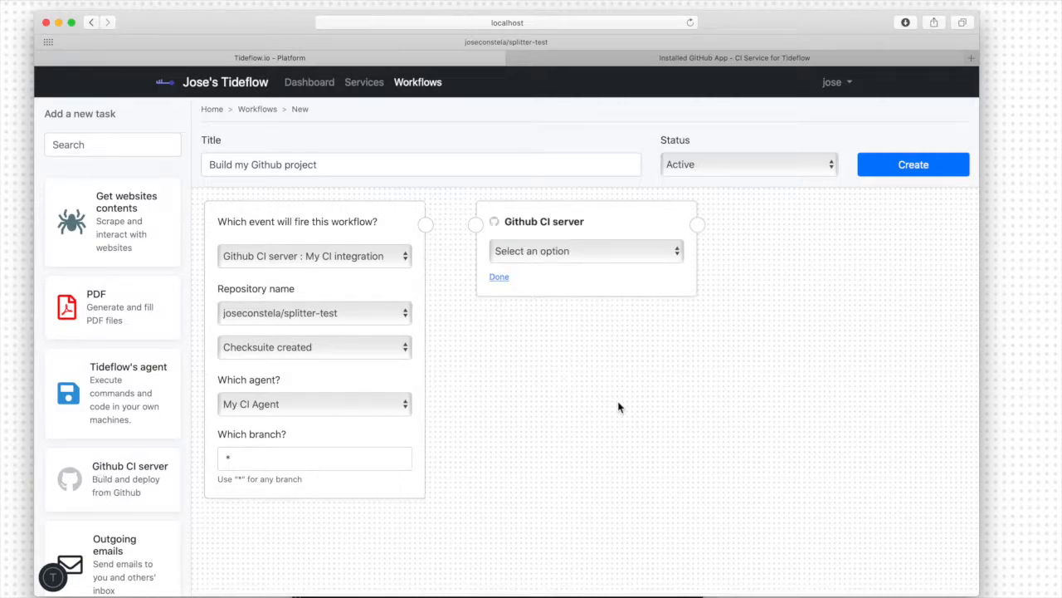
left_click(599, 254)
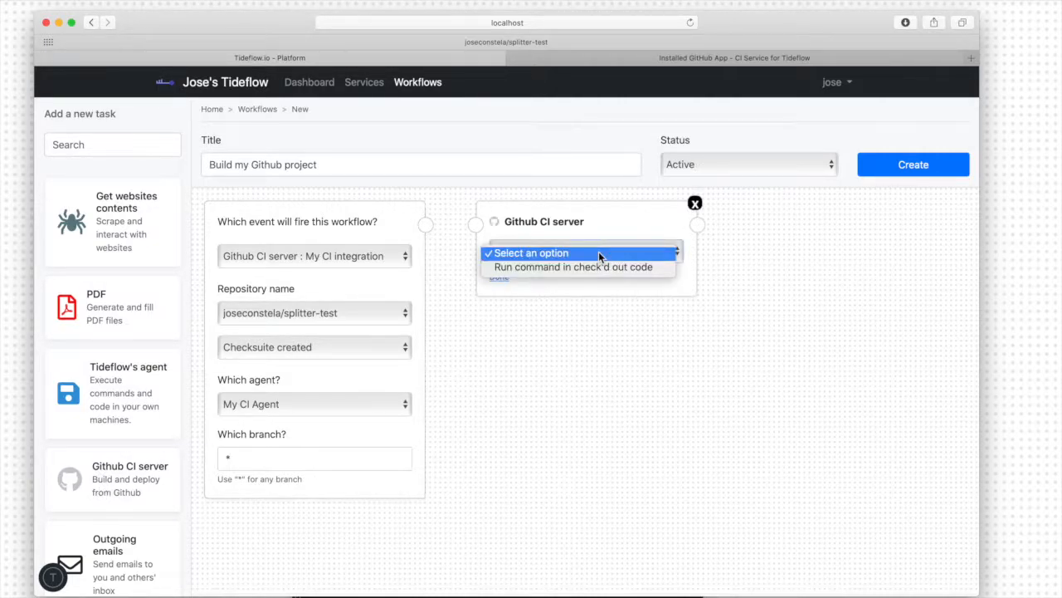
left_click(555, 267)
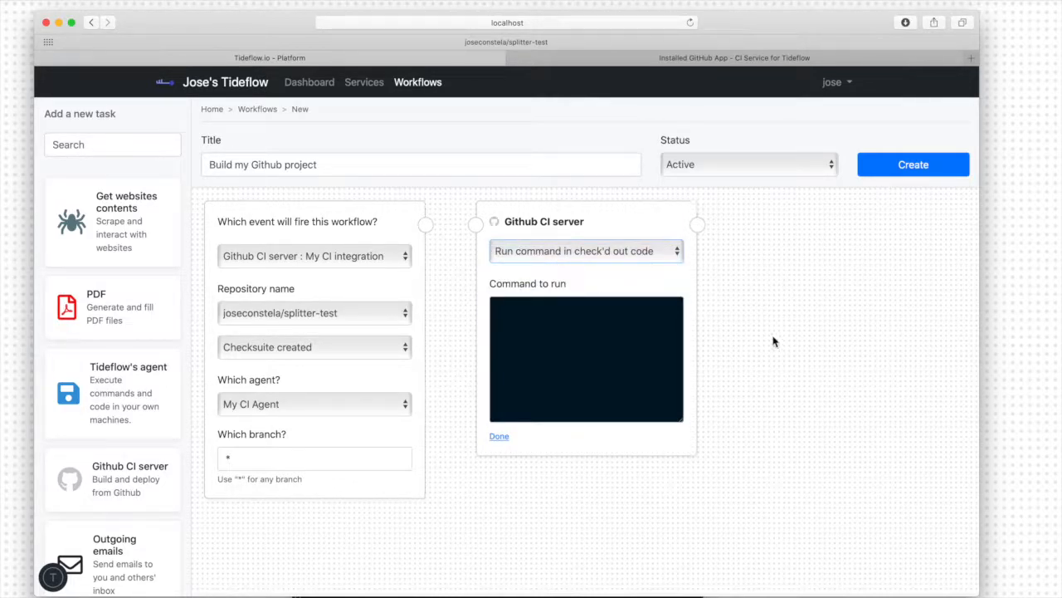
left_click(639, 360)
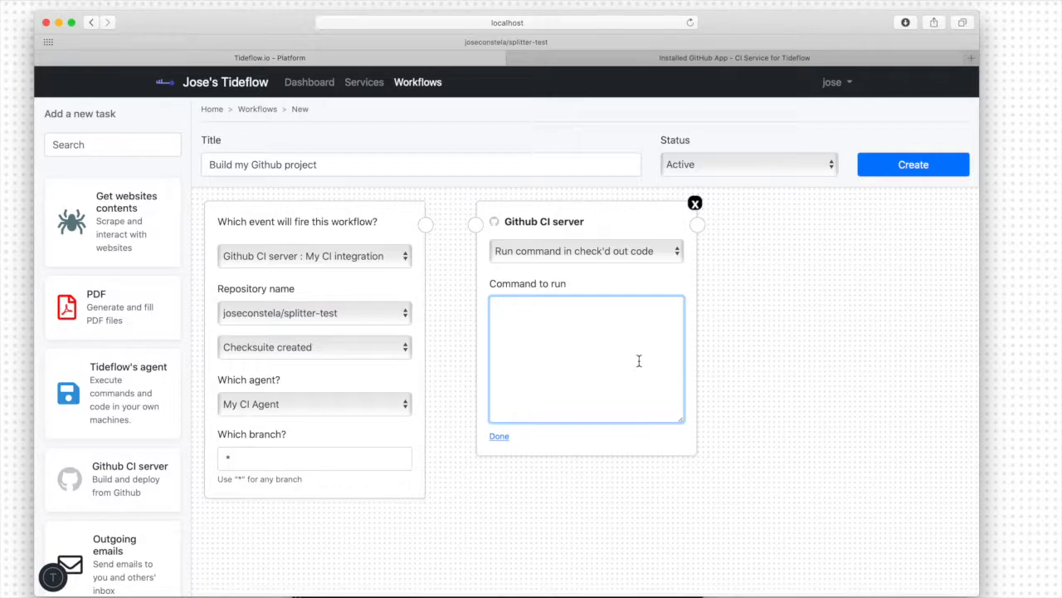
type("pwd")
key("Return")
type("ls")
left_click(760, 407)
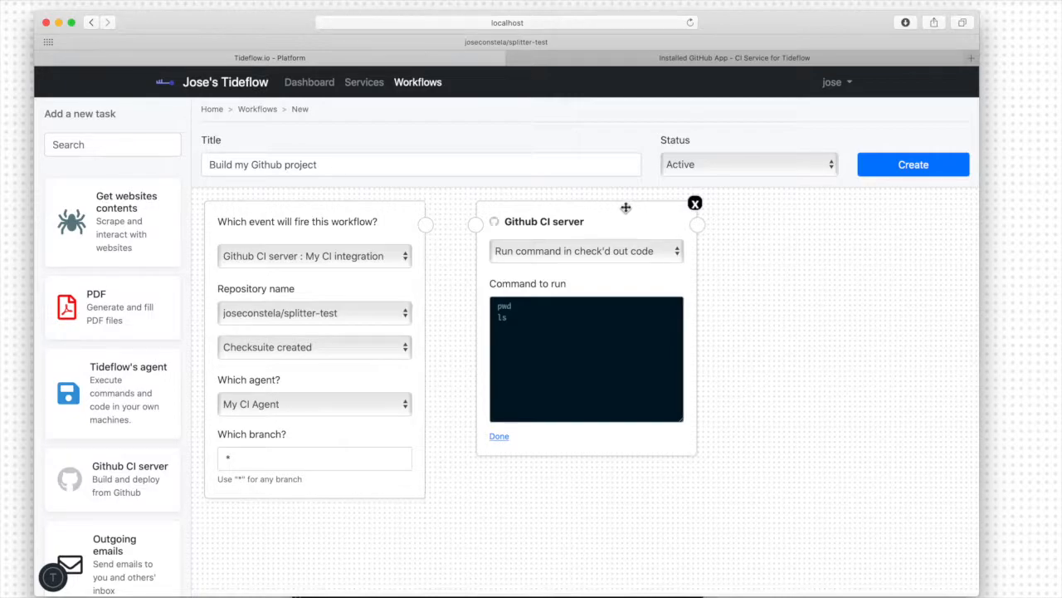
- Connect the trigger to the Github CI server task, spacing the task card away from it, and create the workflow
left_click_drag(626, 207, 670, 244)
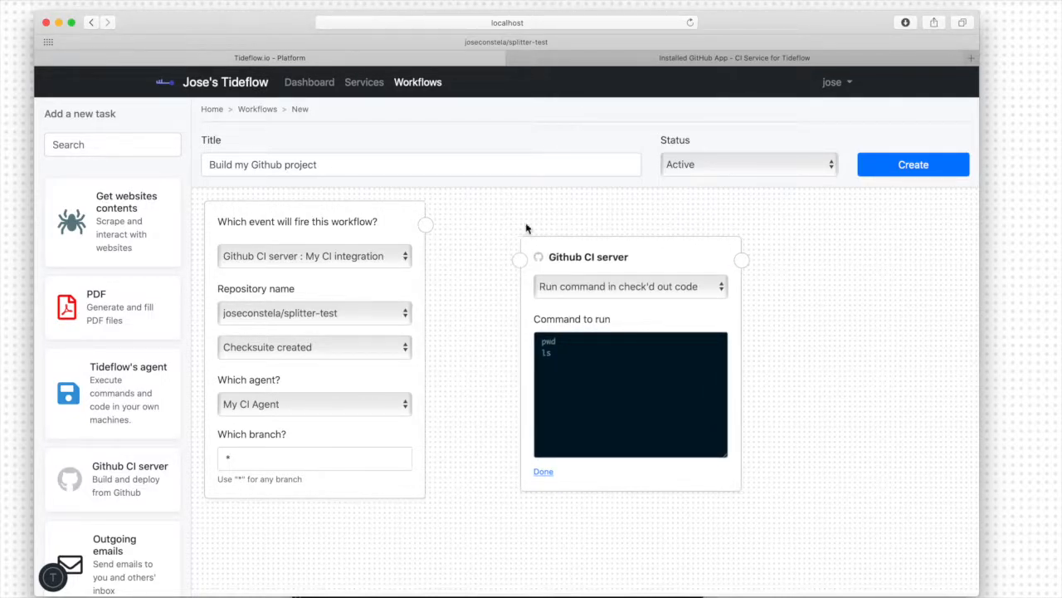
left_click_drag(425, 223, 512, 259)
left_click(904, 167)
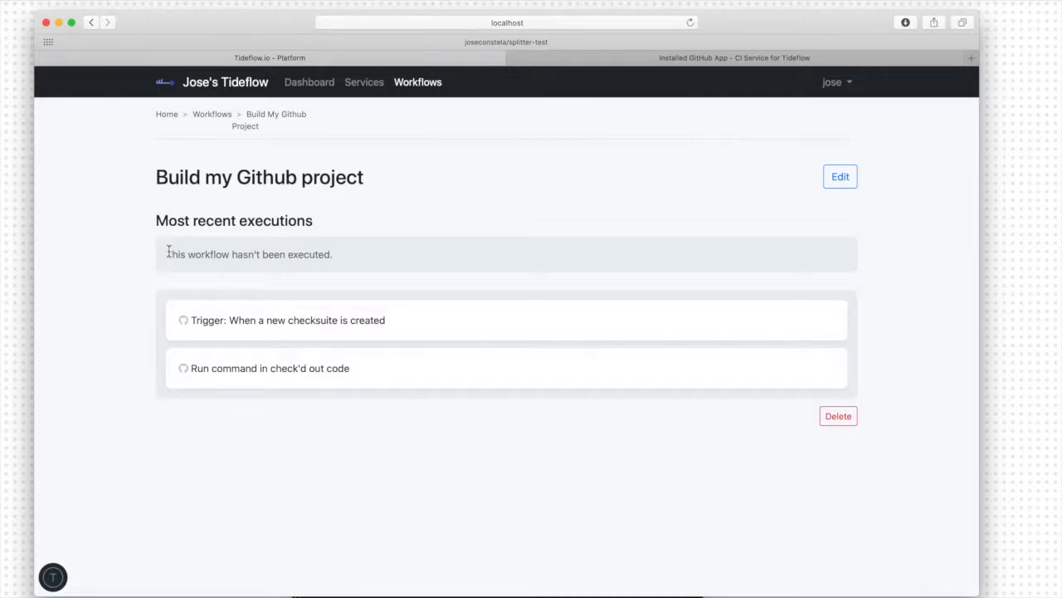
left_click_drag(166, 254, 358, 266)
left_click(367, 263)
- Split the GitHub page into its own window beside a smaller Tideflow window and start a new file in the splitter-test repository
left_click_drag(977, 594, 607, 521)
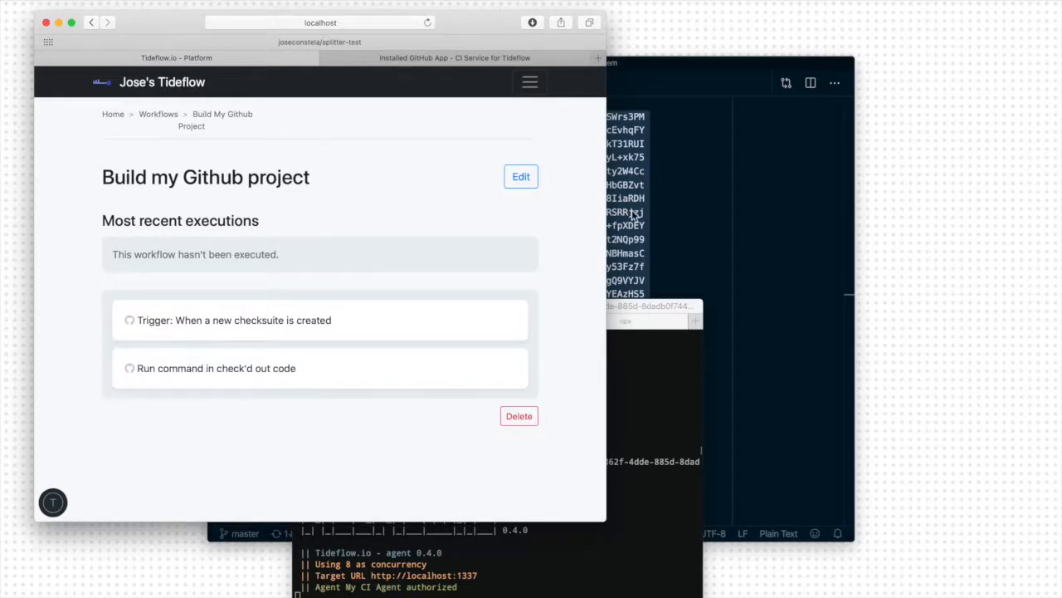
left_click(455, 57)
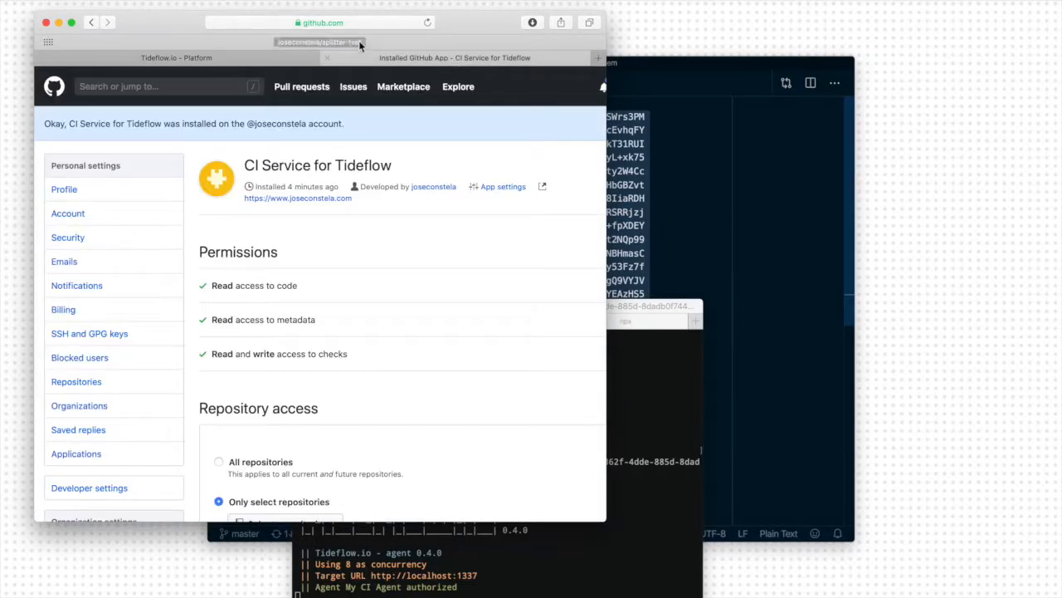
left_click_drag(444, 60, 770, 156)
left_click_drag(647, 122, 620, 121)
left_click(849, 354)
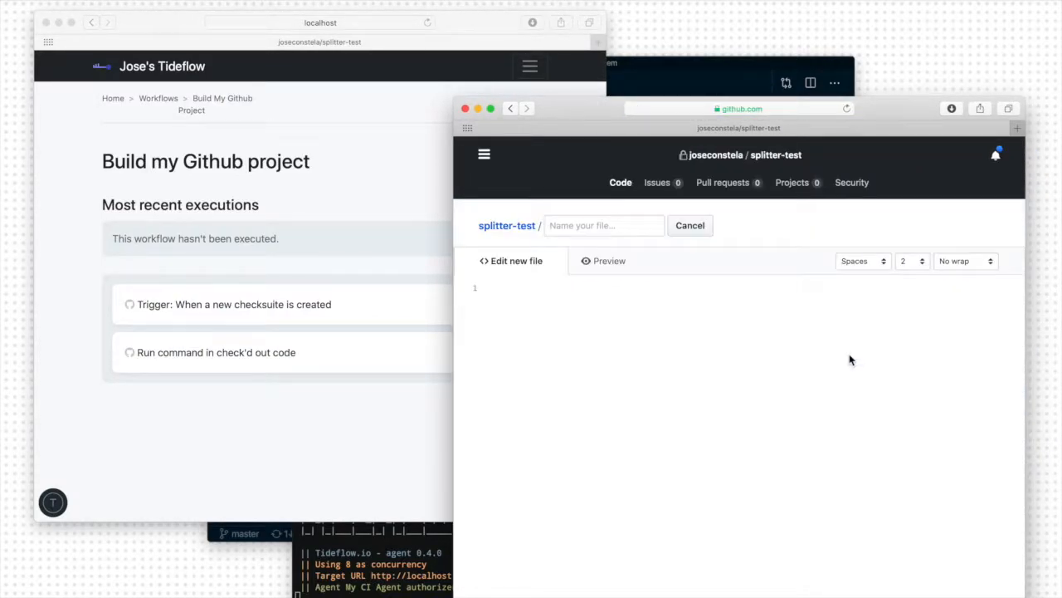
left_click(602, 229)
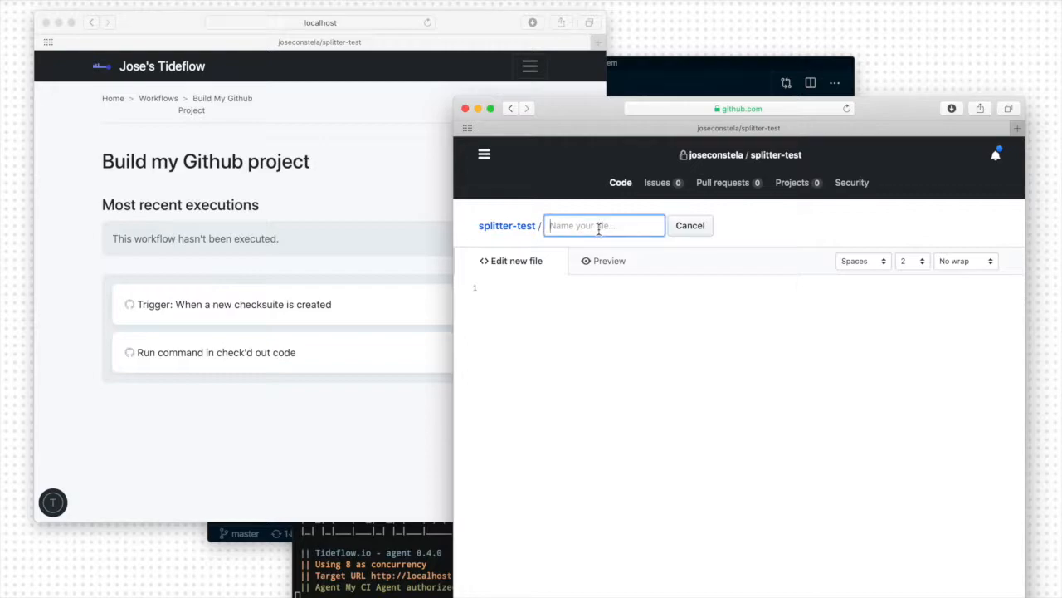
type("hello-world")
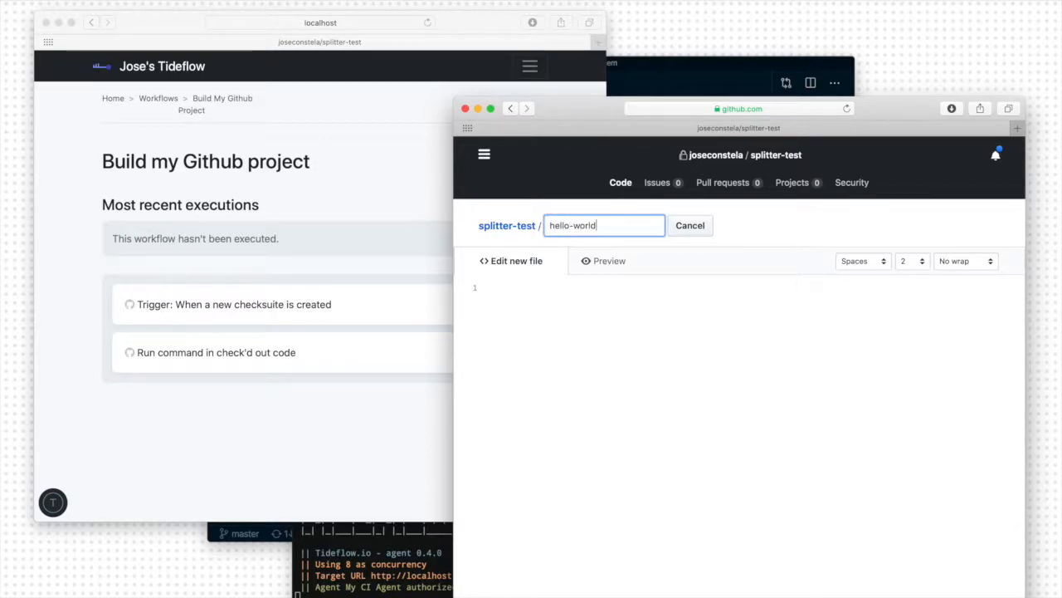
left_click(627, 370)
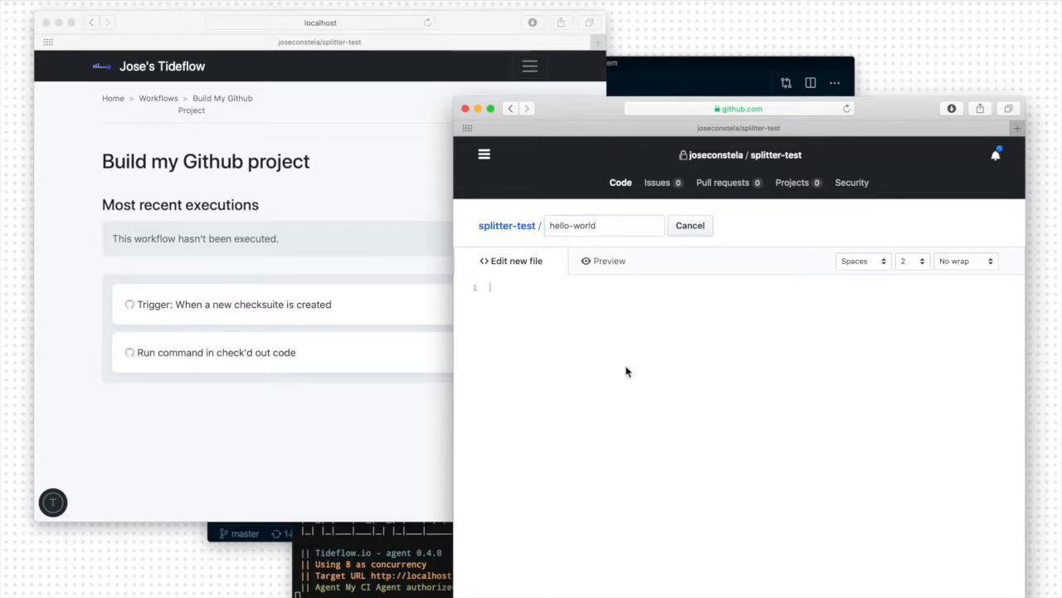
type("1234567890")
scroll(667, 469, "down", 10)
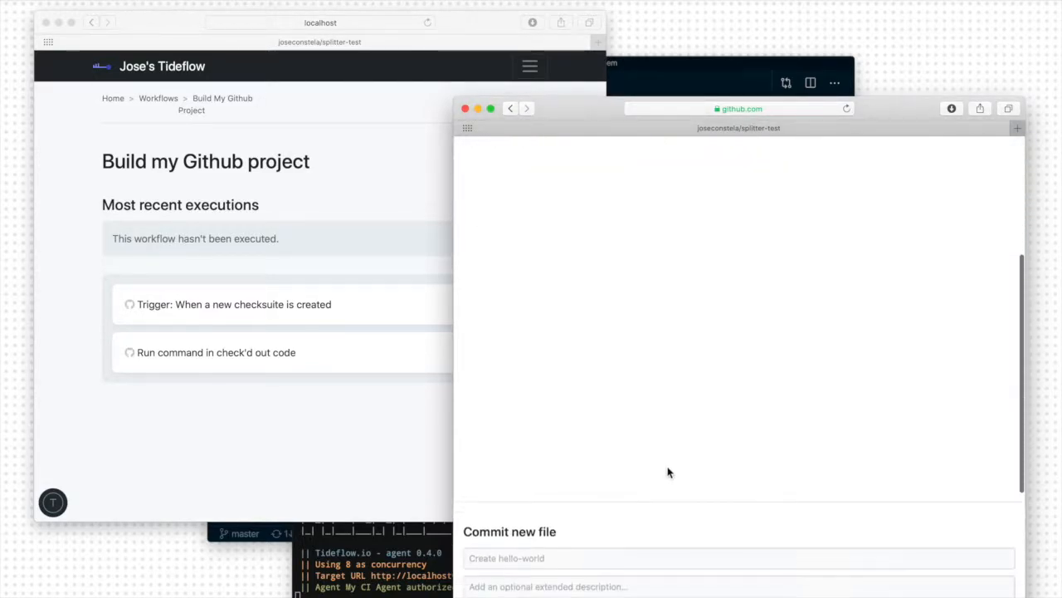
left_click(525, 543)
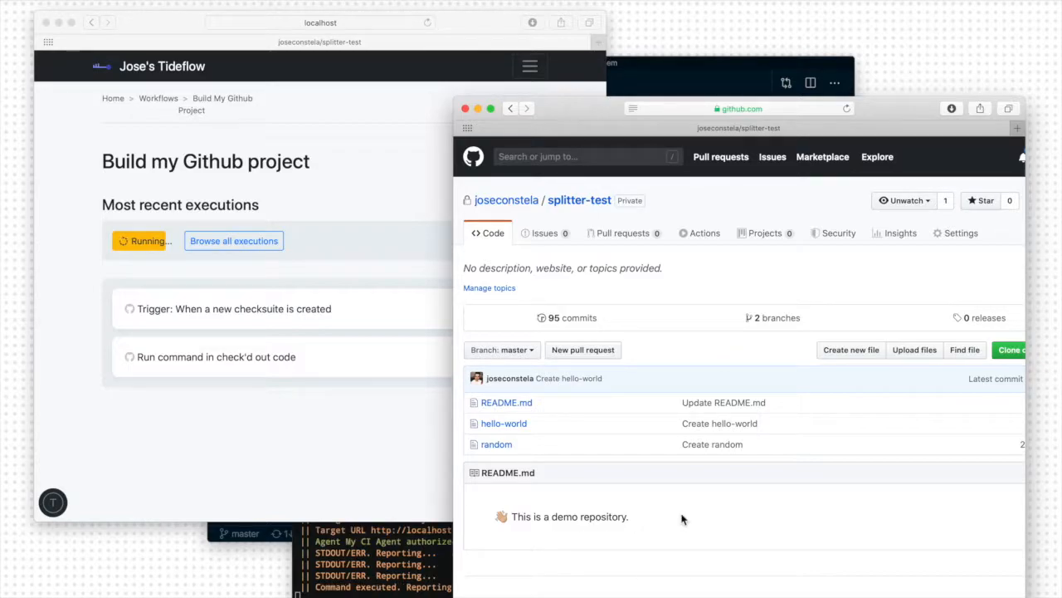
- Return to the Tideflow window, enlarge it and open the logs of the workflow's most recent execution
left_click(341, 431)
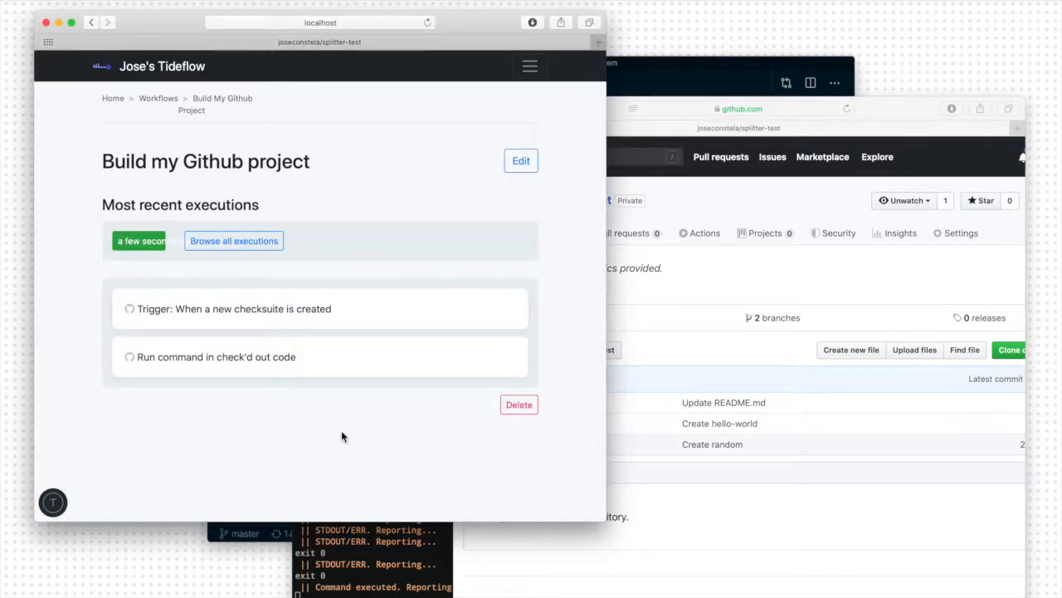
left_click_drag(606, 520, 794, 596)
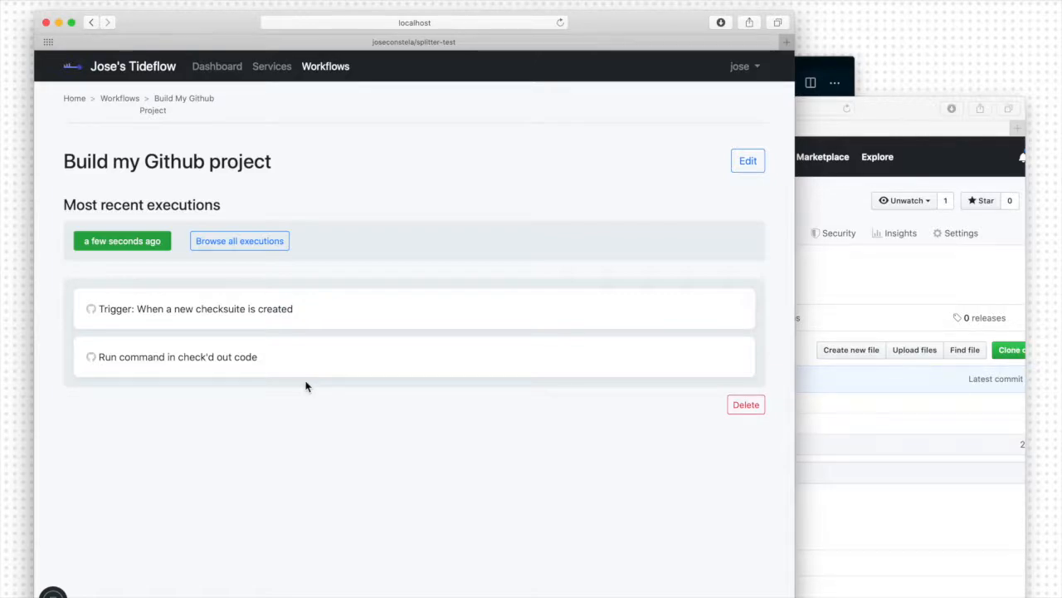
left_click(265, 250)
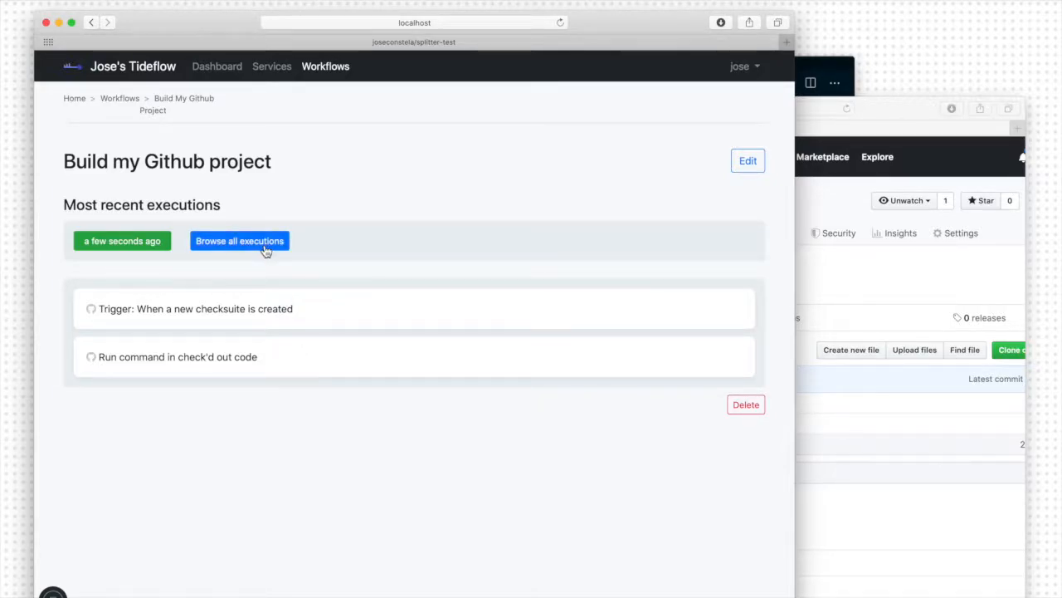
left_click(119, 244)
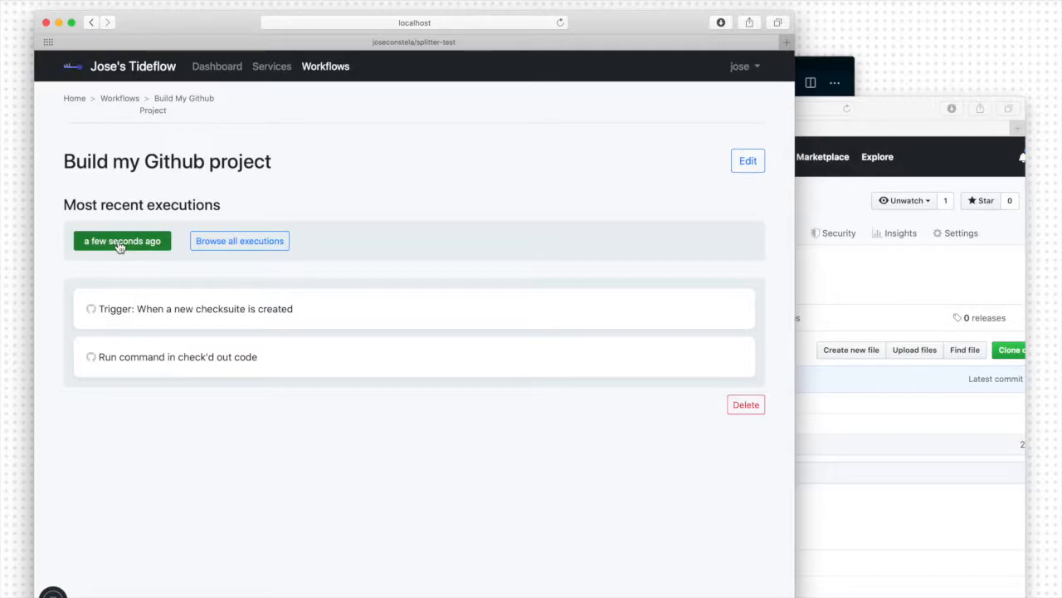
- Examine the logs of the Checksuite created and Run command in check'd out code tasks, including the console view
left_click(447, 304)
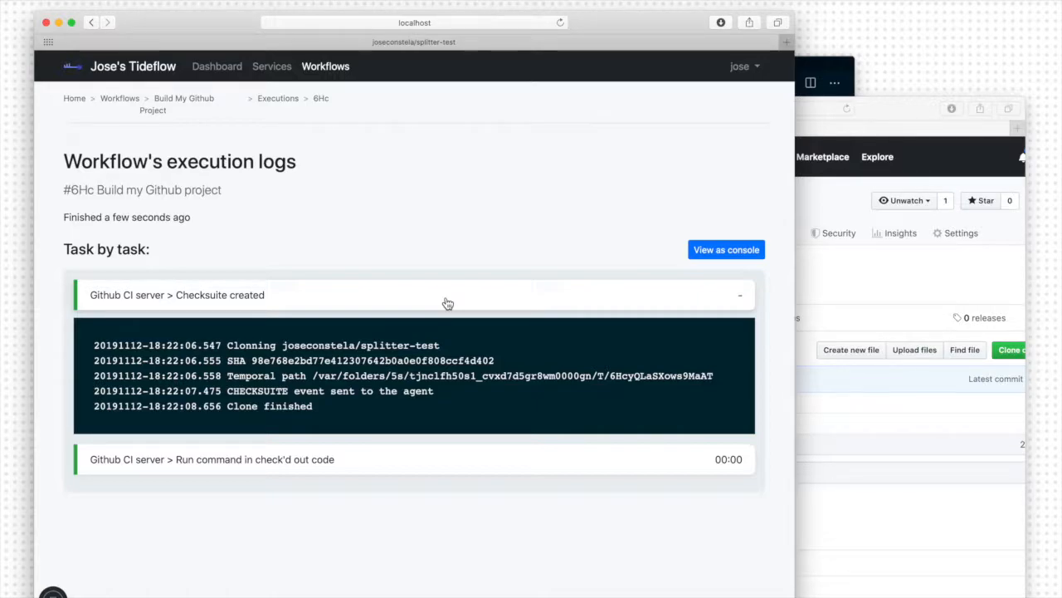
left_click(362, 470)
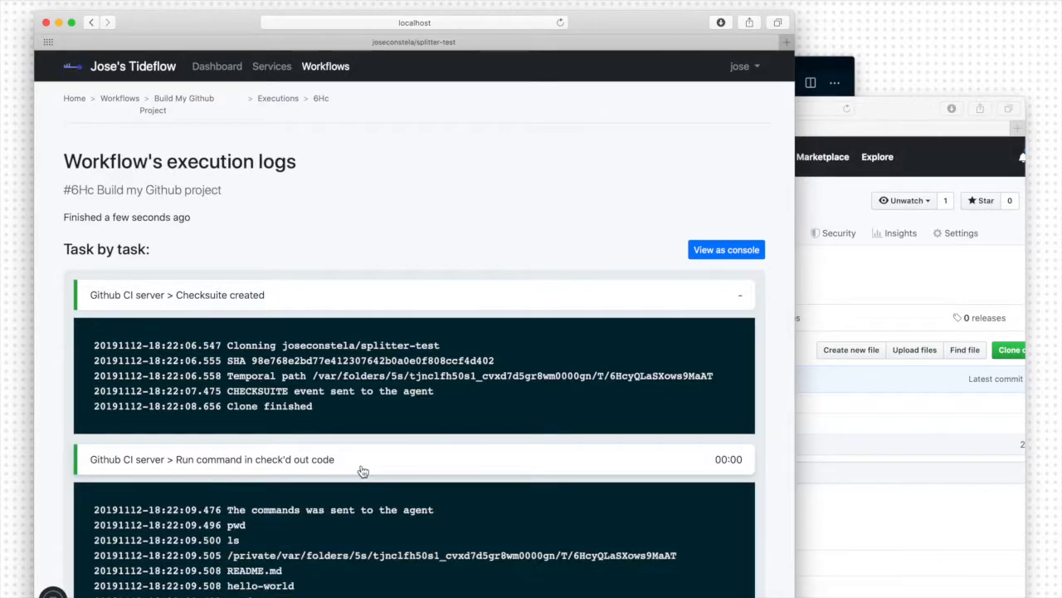
scroll(362, 469, "down", 1)
left_click_drag(224, 470, 357, 487)
left_click(264, 495)
double_click(236, 482)
double_click(233, 497)
left_click_drag(227, 513, 688, 518)
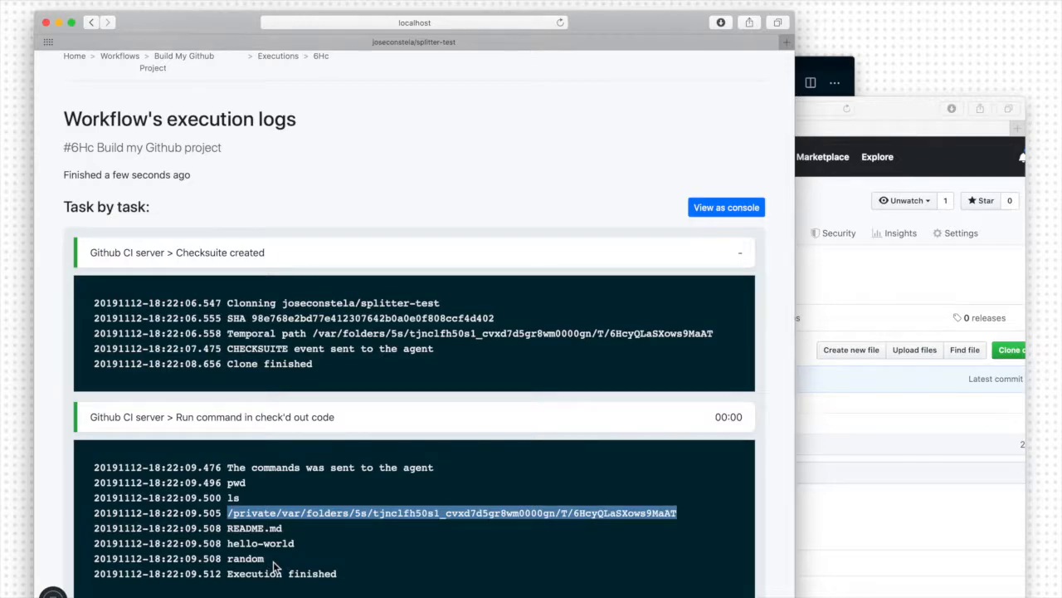
left_click(728, 207)
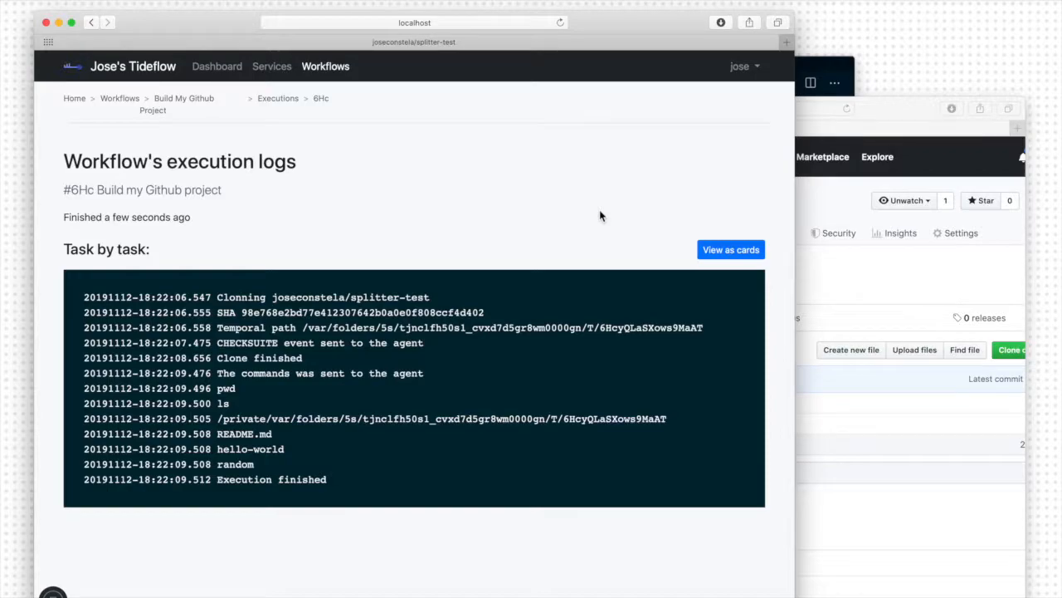
- Review the workflow's list of executions, its overview page and its execution history on the Dashboard
left_click(297, 103)
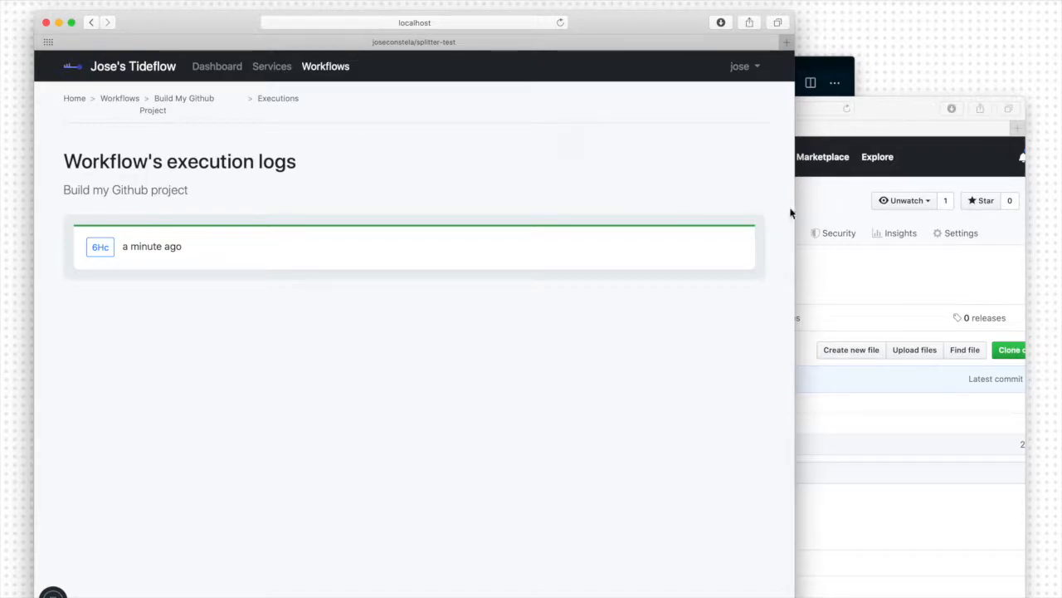
left_click_drag(799, 210, 960, 207)
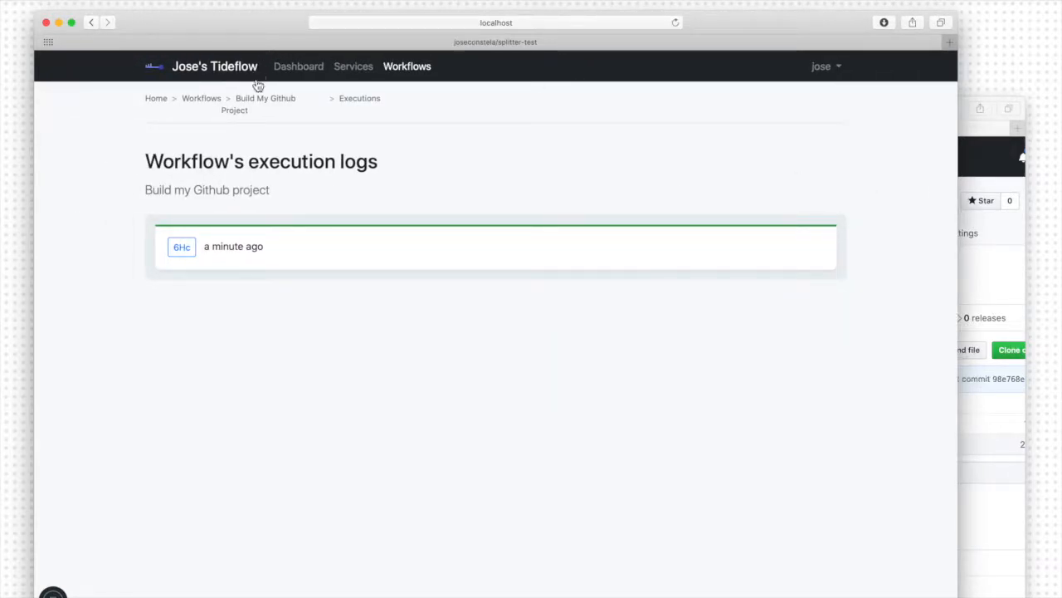
left_click(259, 107)
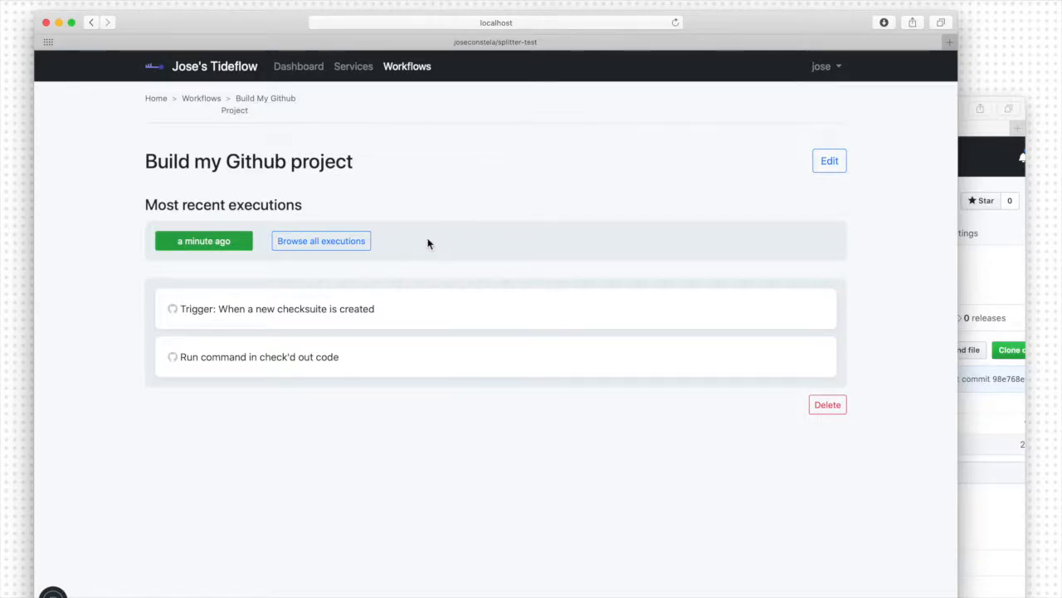
left_click(298, 71)
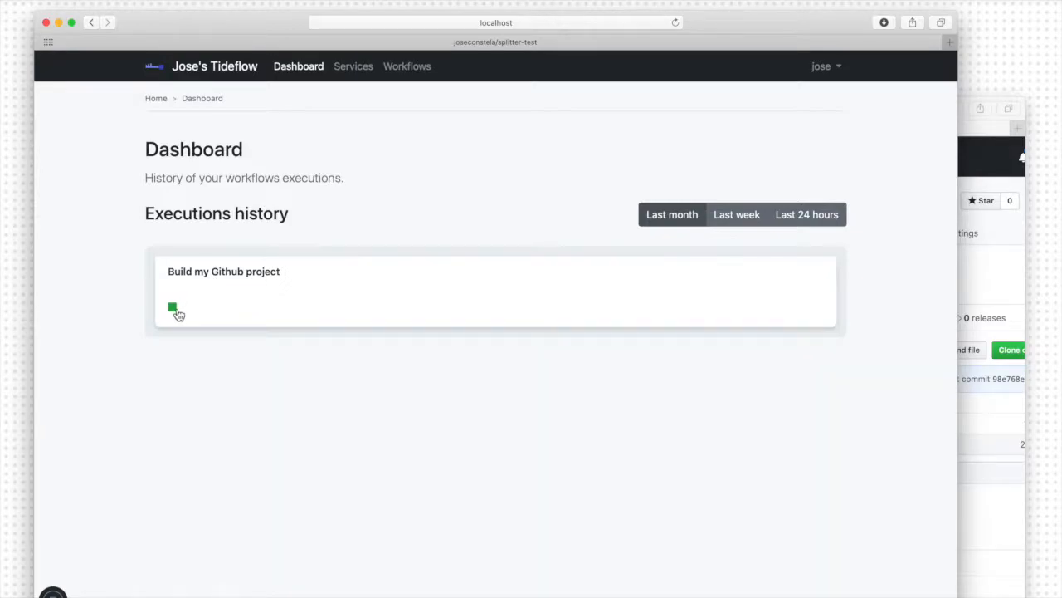
mouse_move(178, 314)
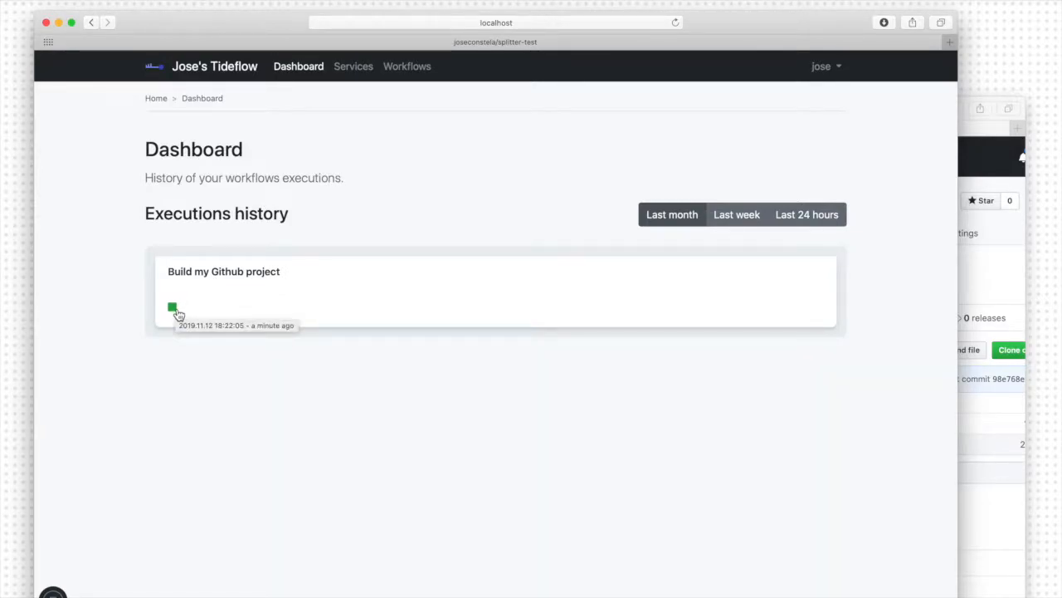